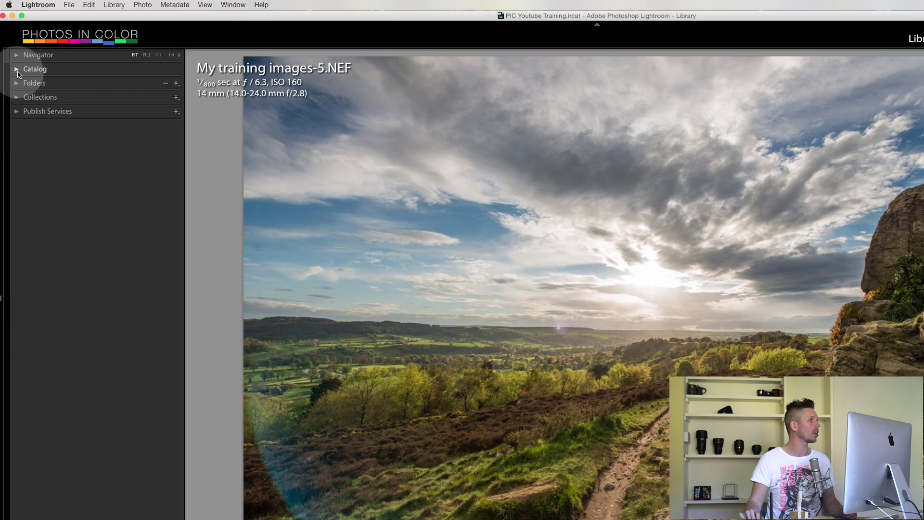
# - Show the 11 photos in the Lesson 1 folder under Youtube Training Folder
pyautogui.click(25, 72)
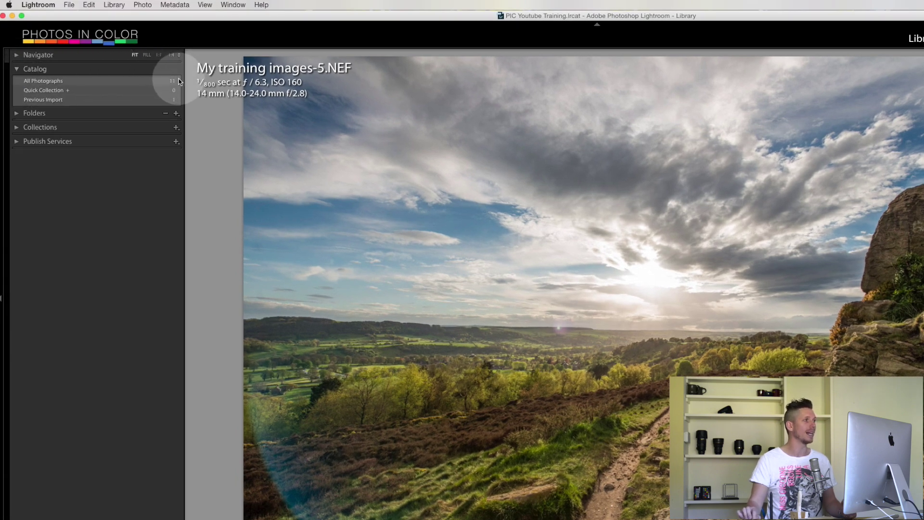
pyautogui.click(17, 70)
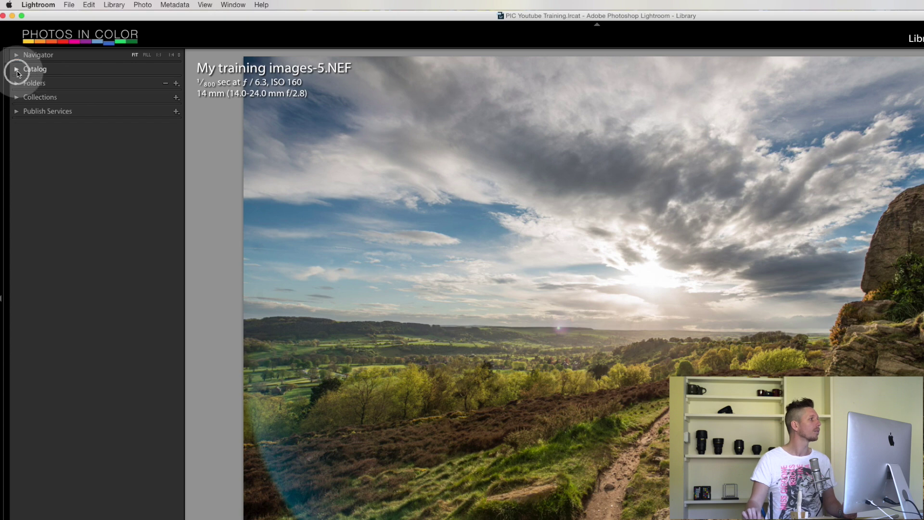
pyautogui.click(17, 85)
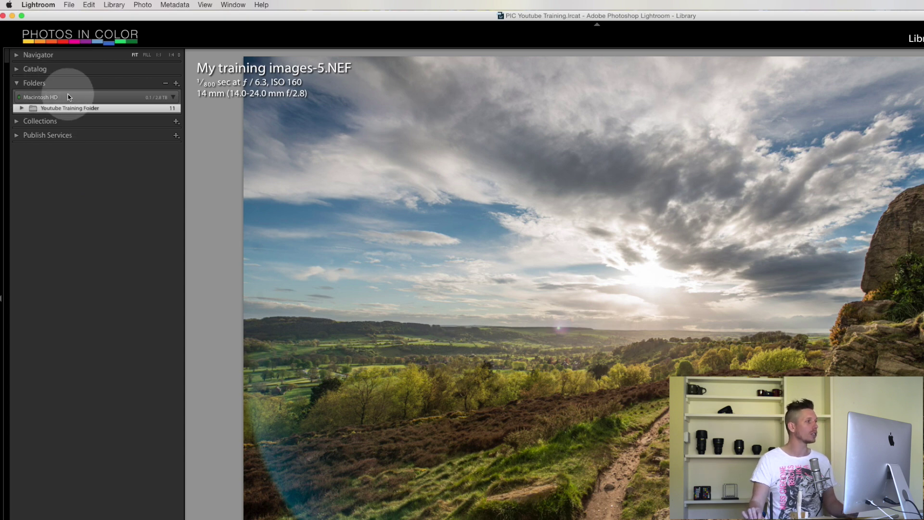
pyautogui.click(22, 108)
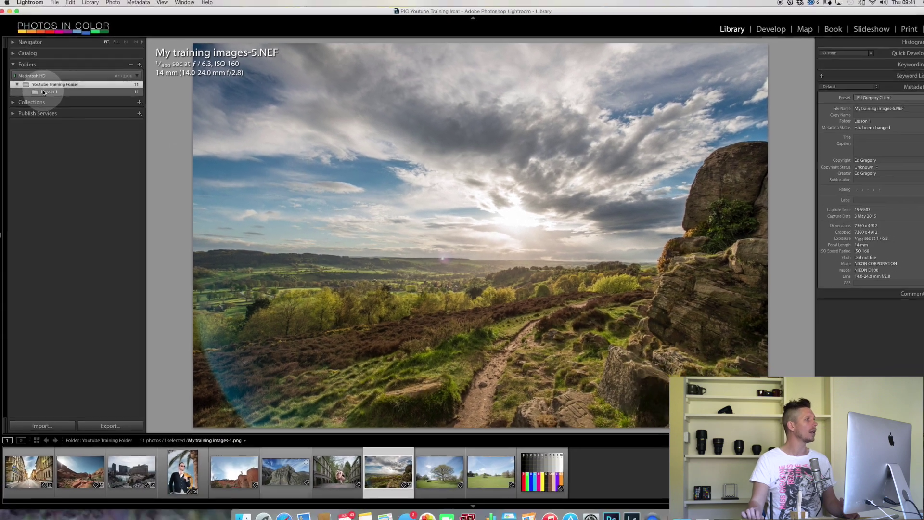
pyautogui.click(43, 92)
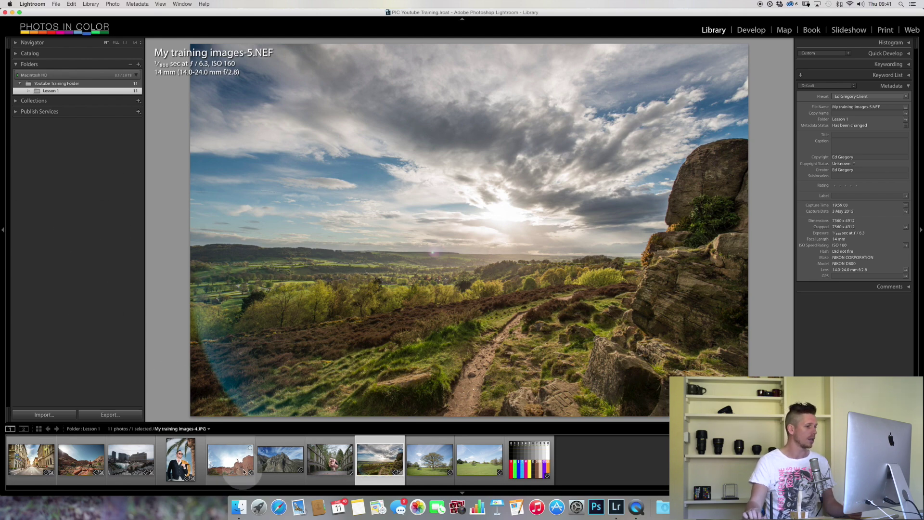
# - Display the bridge photo 'My training images-9.NEF' and reveal the Collections list
pyautogui.click(329, 463)
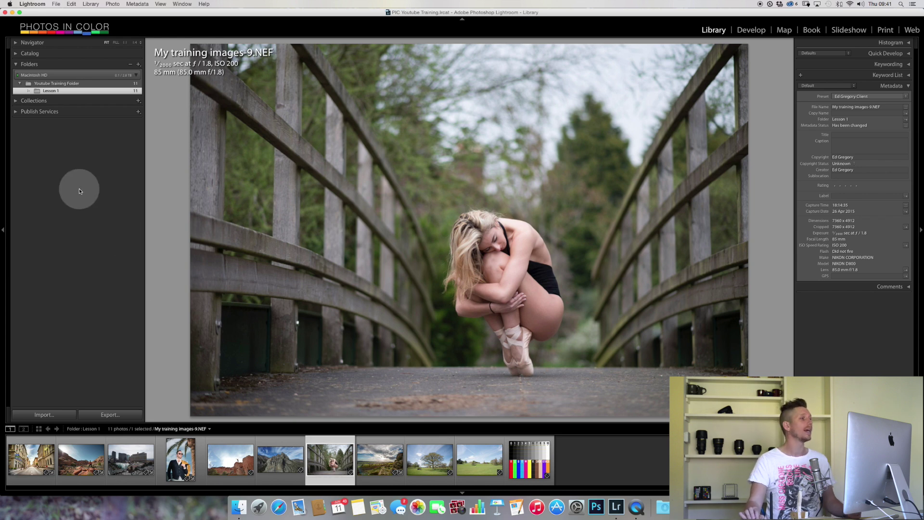
pyautogui.click(17, 102)
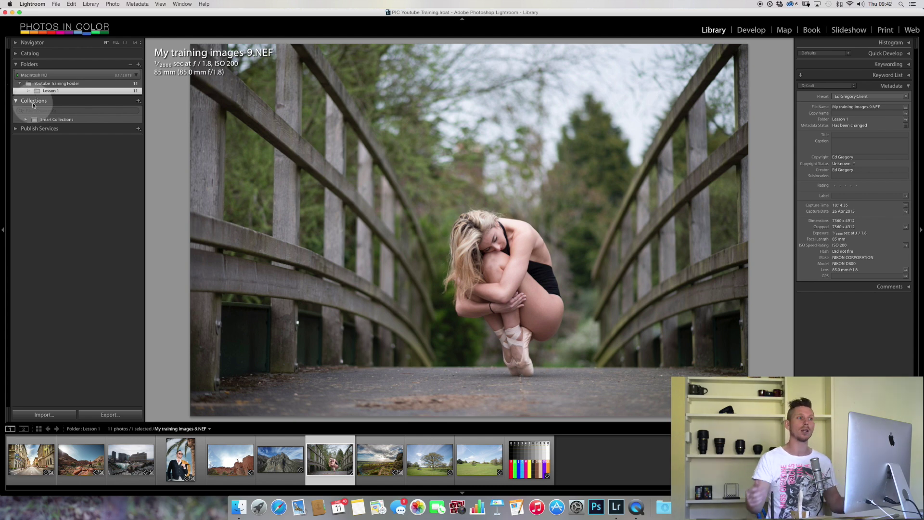
pyautogui.click(139, 101)
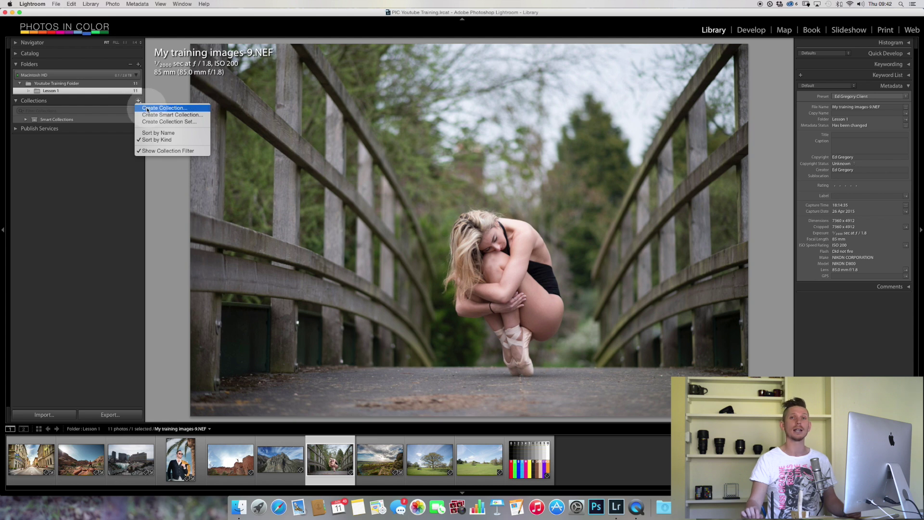
# - Create a regular collection named Landscapes and remove the bridge photo from it
pyautogui.click(147, 108)
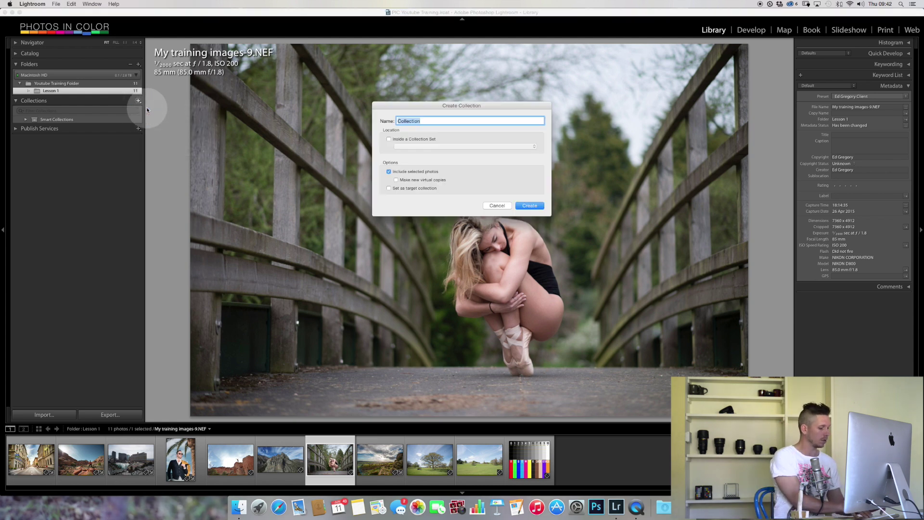
pyautogui.write('Lands')
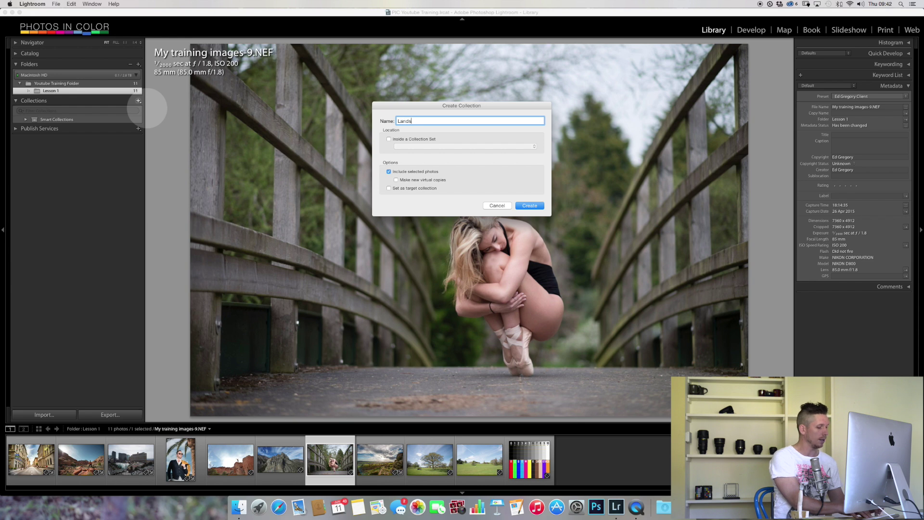
pyautogui.write('capes')
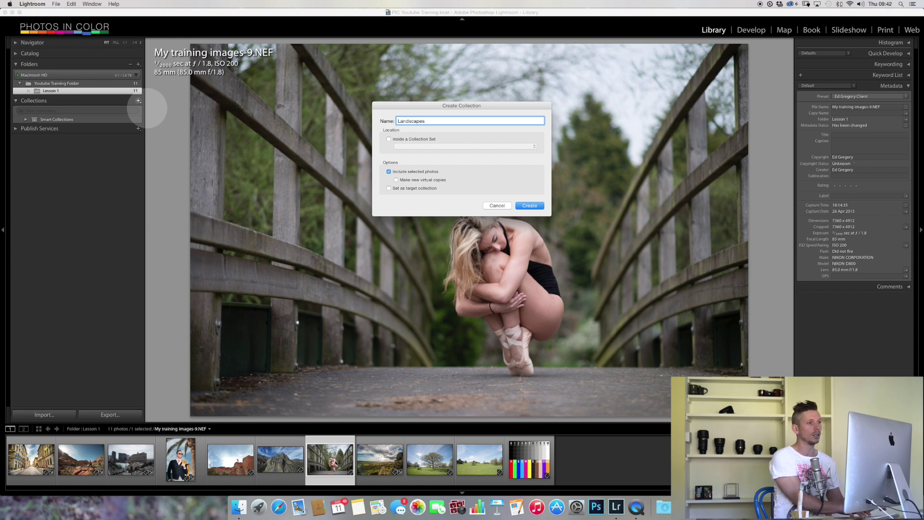
pyautogui.press('Return')
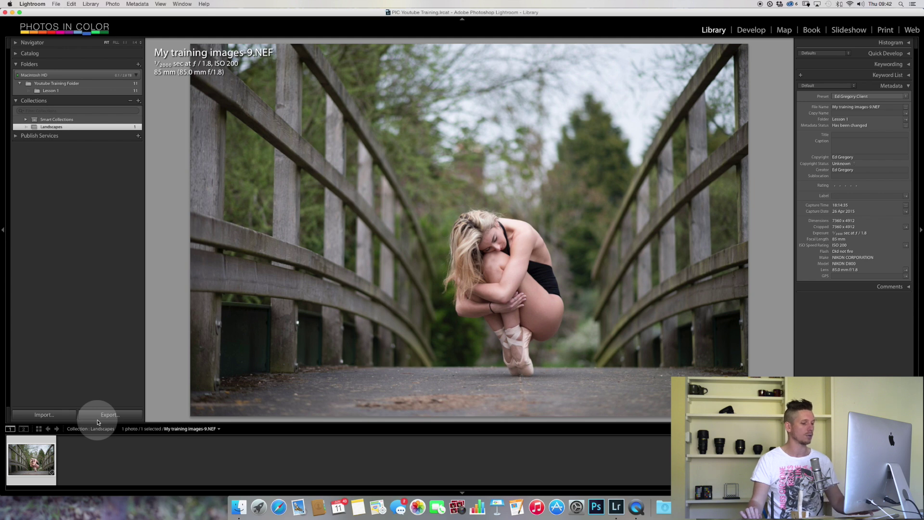
pyautogui.press('Delete')
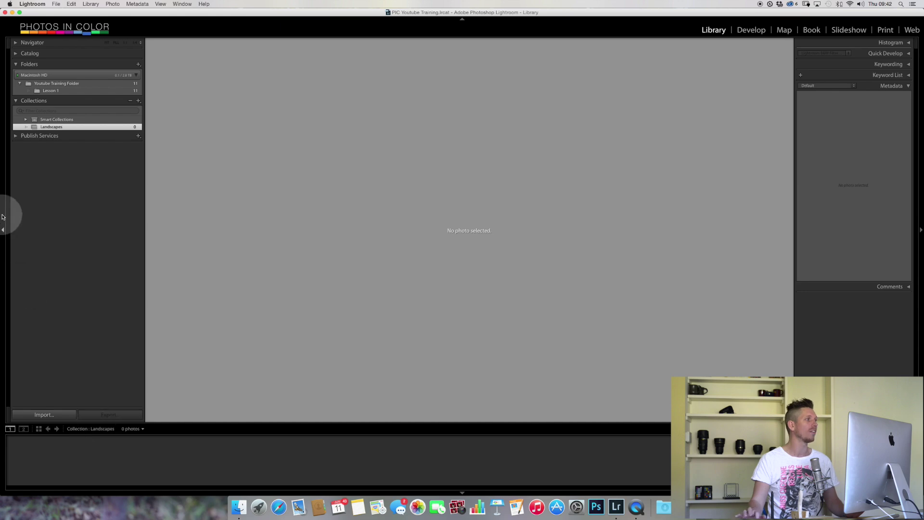
# - Add the rocky hillside photo from Lesson 1 to Landscapes and view that collection
pyautogui.click(55, 94)
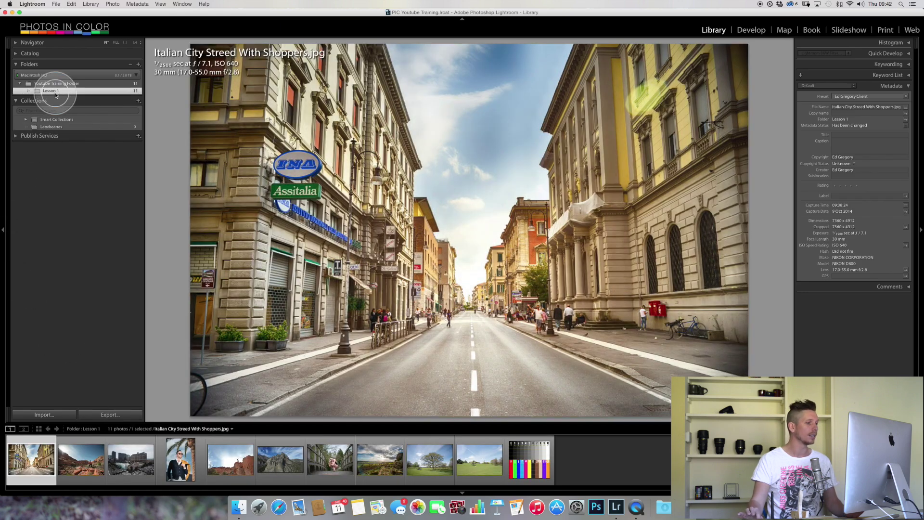
pyautogui.click(330, 462)
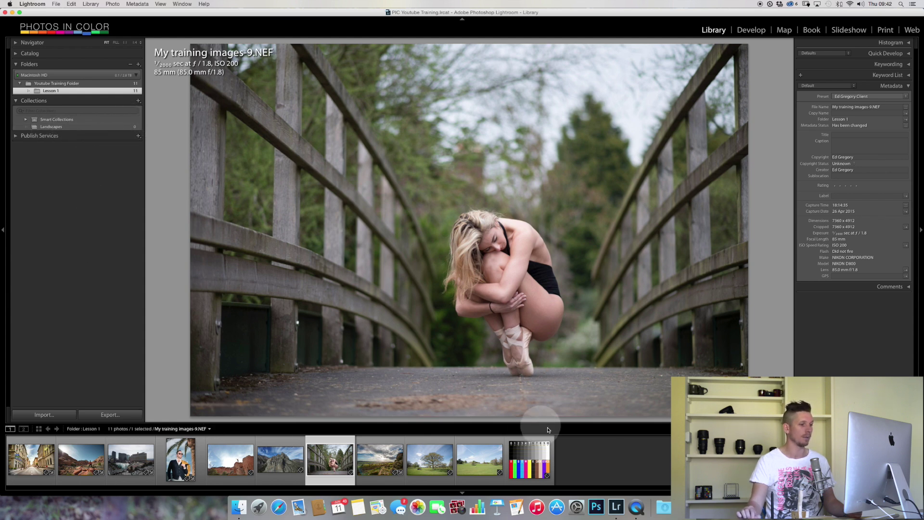
pyautogui.click(392, 466)
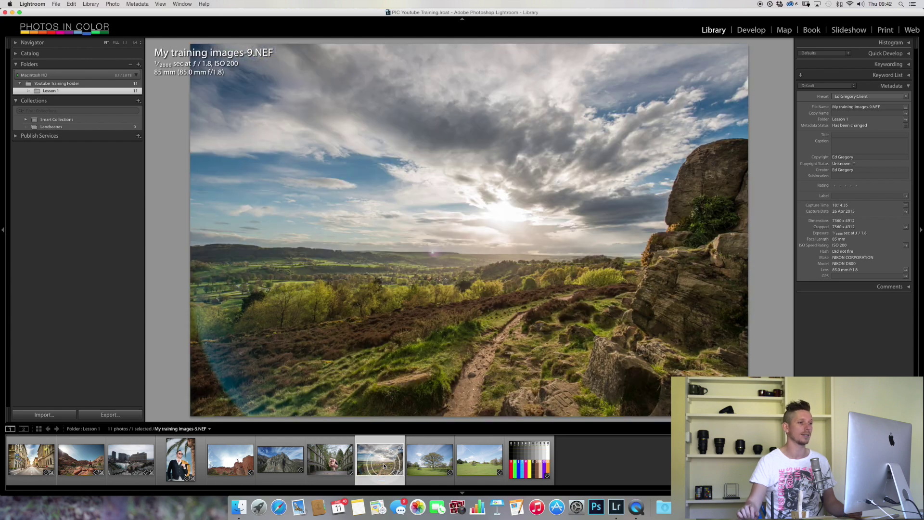
pyautogui.moveTo(383, 465); pyautogui.dragTo(65, 128)
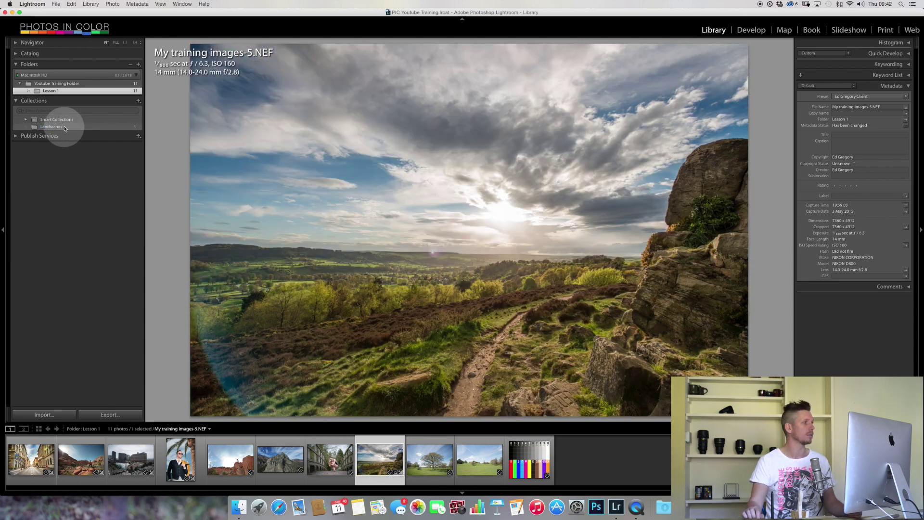
pyautogui.click(88, 128)
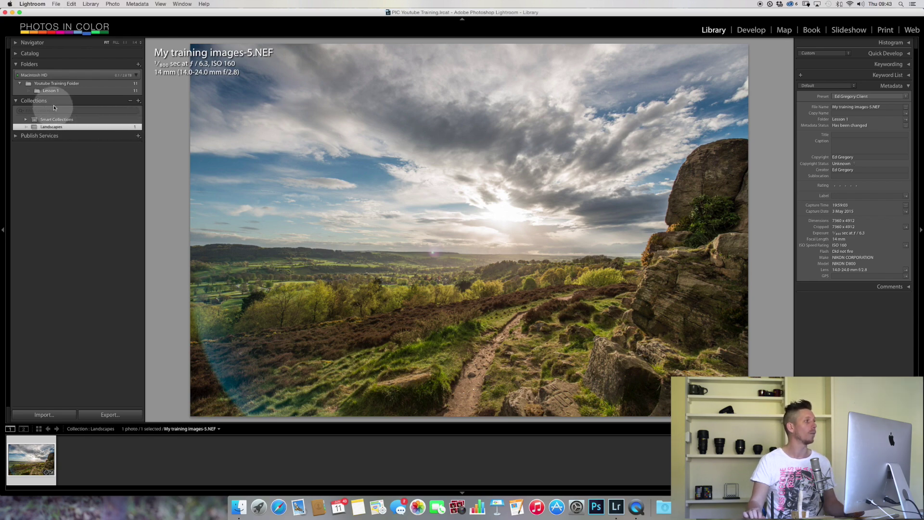
pyautogui.click(48, 83)
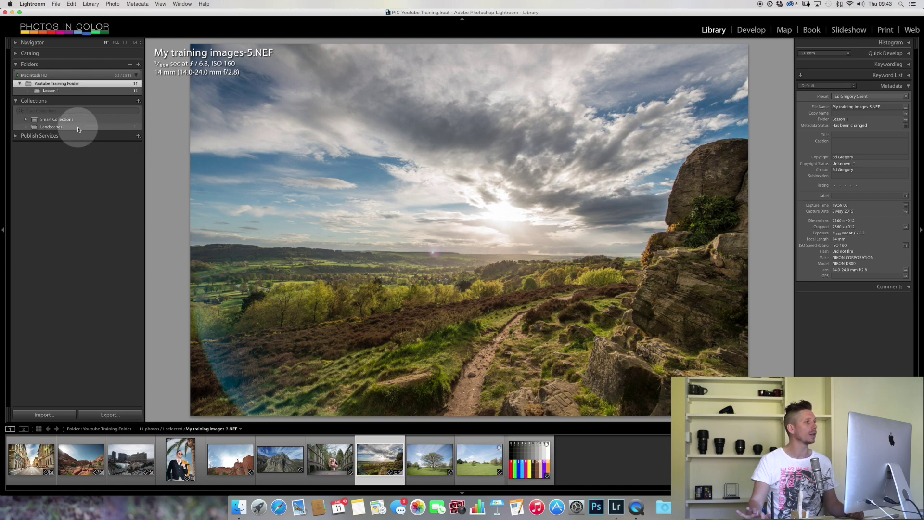
pyautogui.click(102, 128)
# - Make Landscapes the target collection and add the lone tree photo to it
pyautogui.rightClick(102, 128)
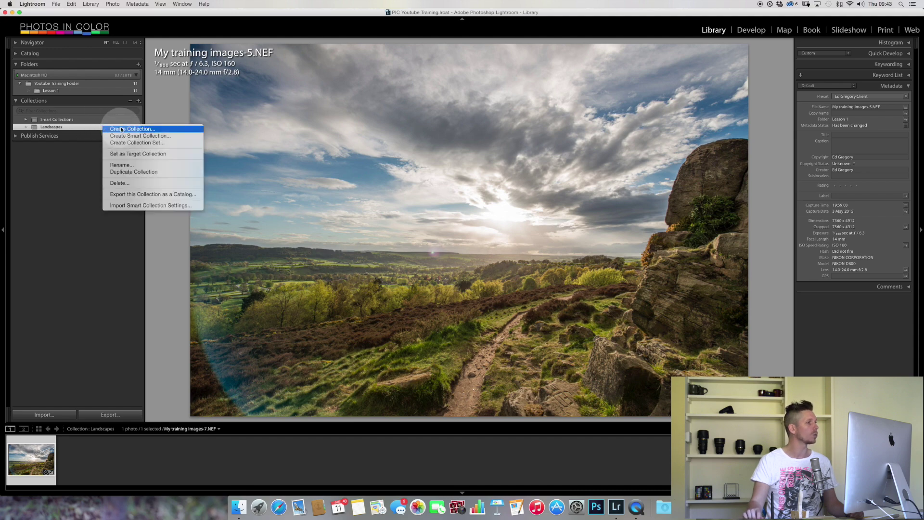
pyautogui.click(131, 154)
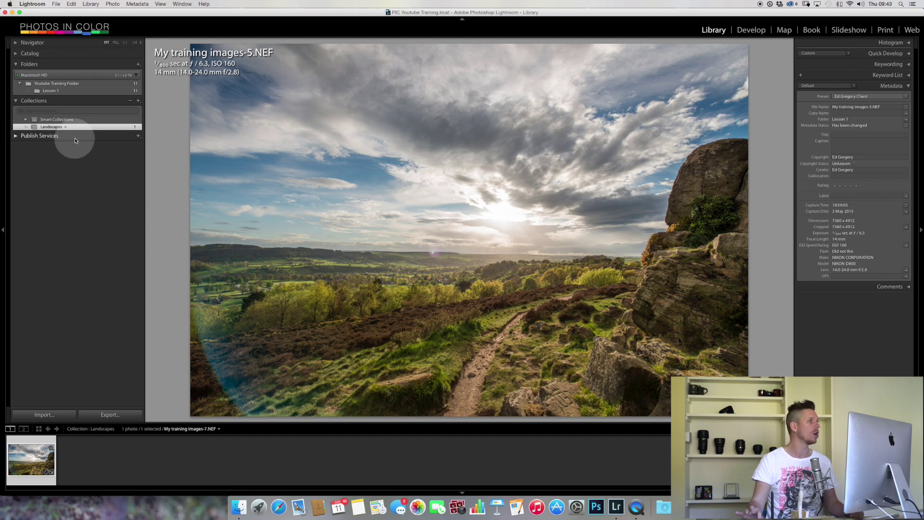
pyautogui.click(76, 91)
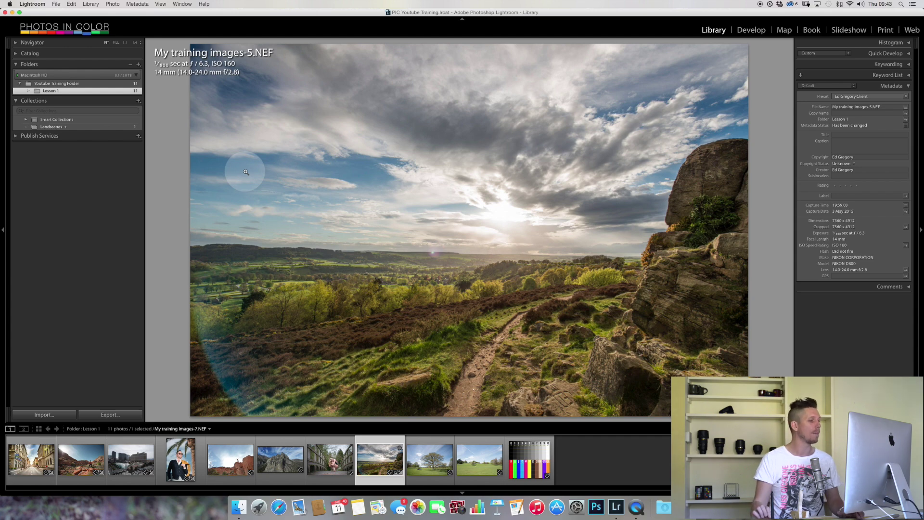
pyautogui.press('Right')
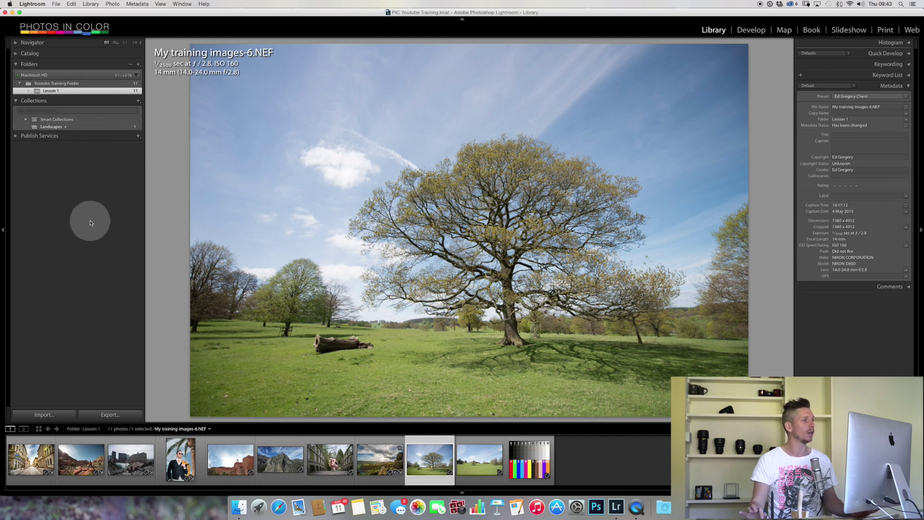
pyautogui.hotkey('shift', 'b')
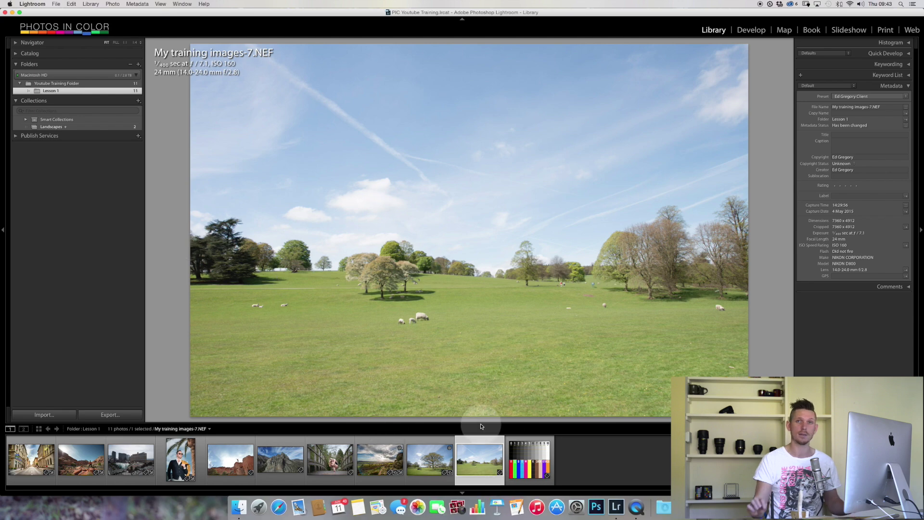
pyautogui.click(74, 128)
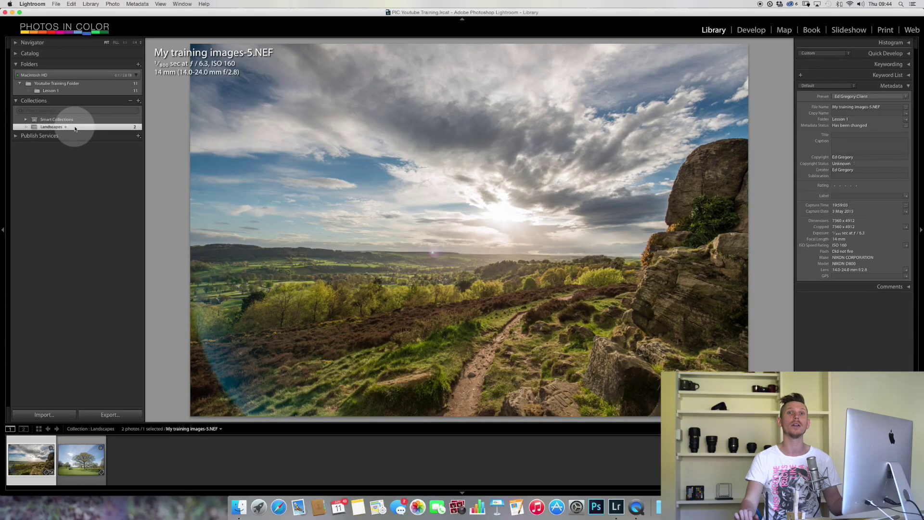
# - Create a Portraits collection and remove the landscape photo it received
pyautogui.click(138, 101)
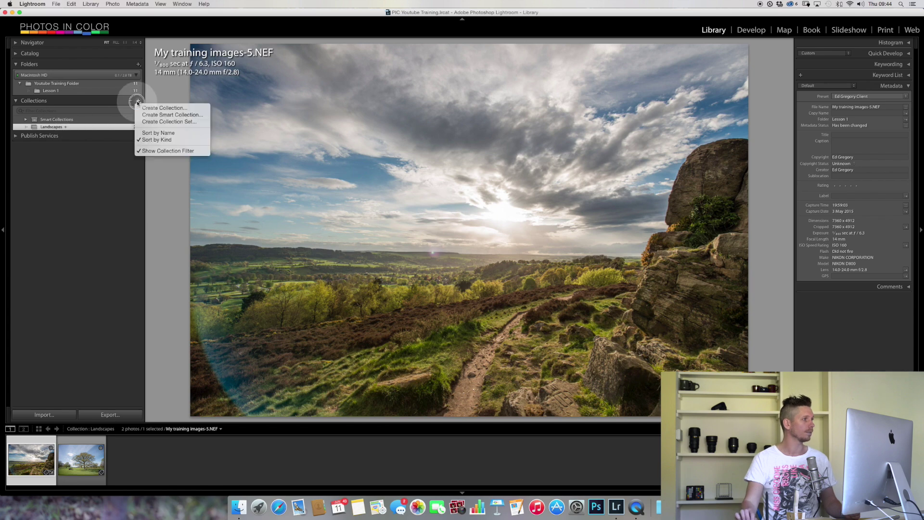
pyautogui.click(155, 109)
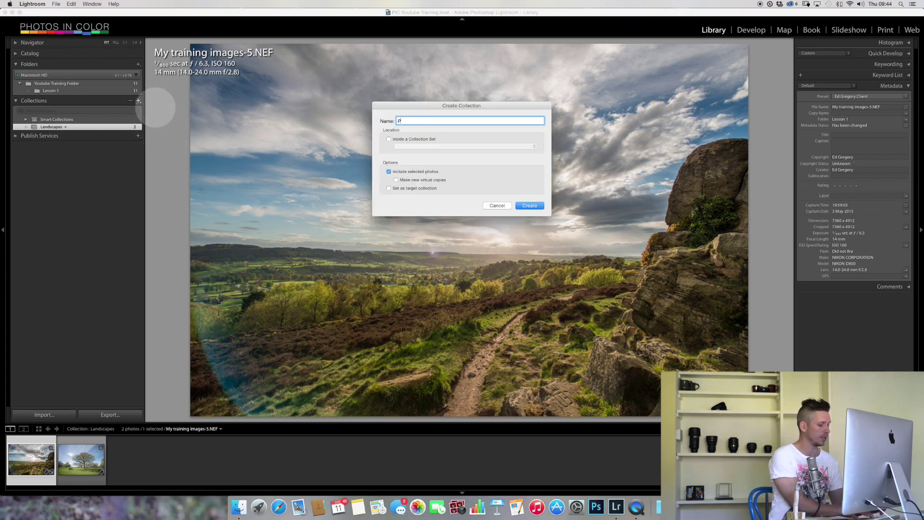
pyautogui.write('Portrait')
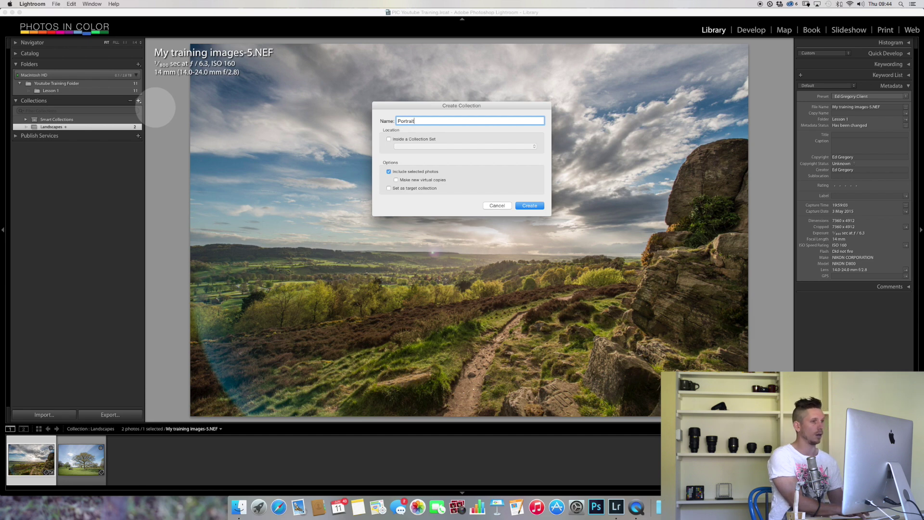
pyautogui.write('s')
pyautogui.press('Return')
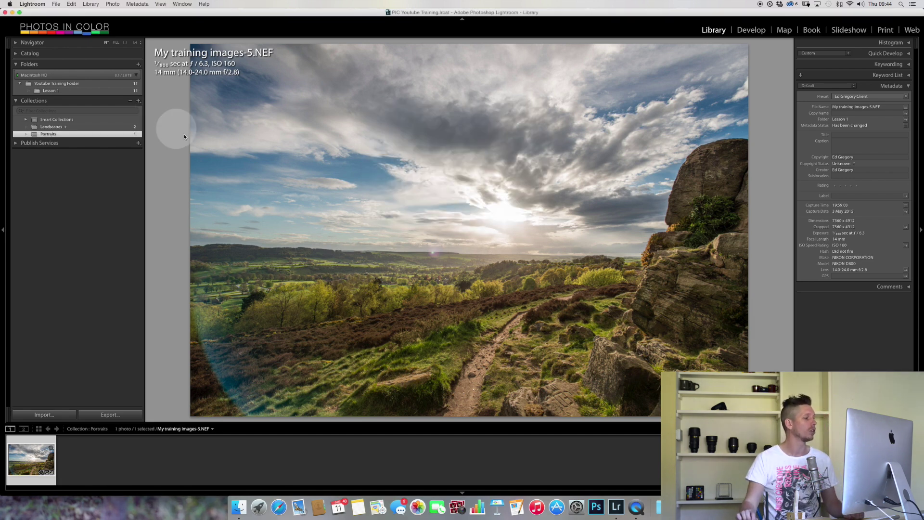
pyautogui.press('Delete')
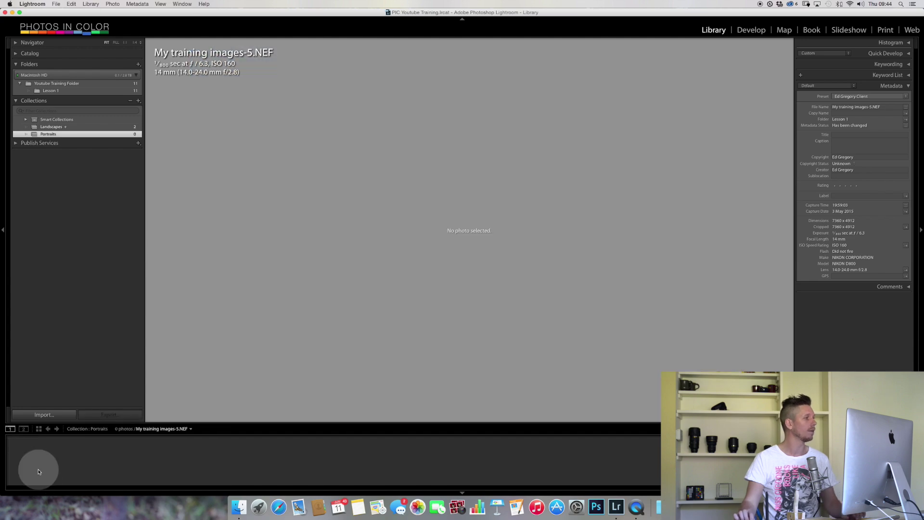
# - Check Landscapes, the Lesson 1 folder and the now empty Portraits collection
pyautogui.click(61, 127)
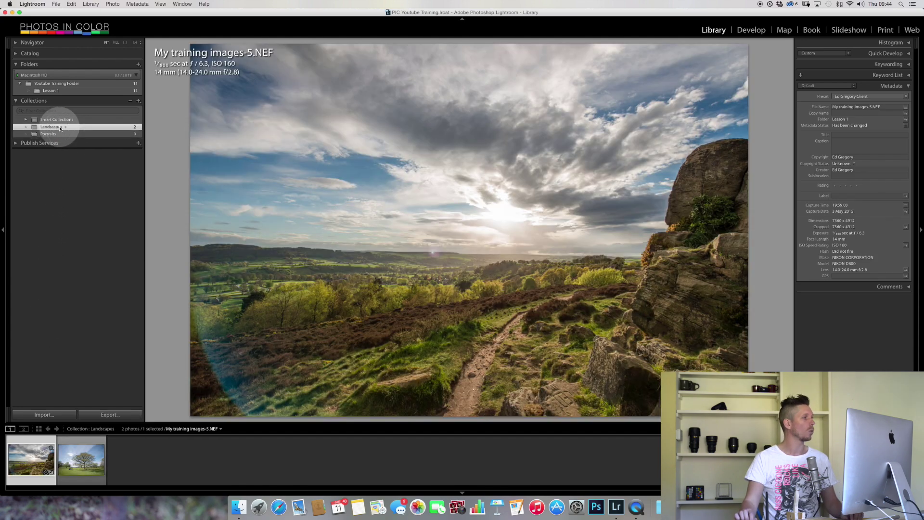
pyautogui.click(61, 92)
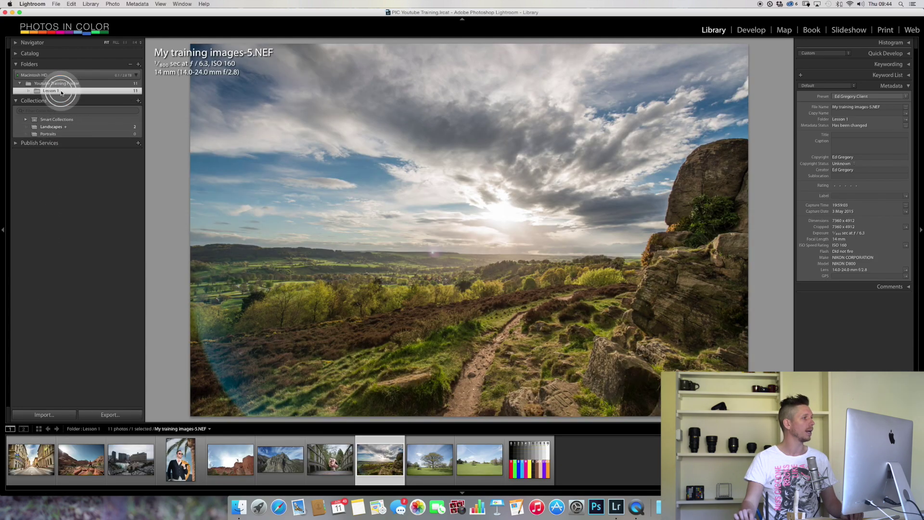
pyautogui.click(73, 134)
pyautogui.rightClick(75, 135)
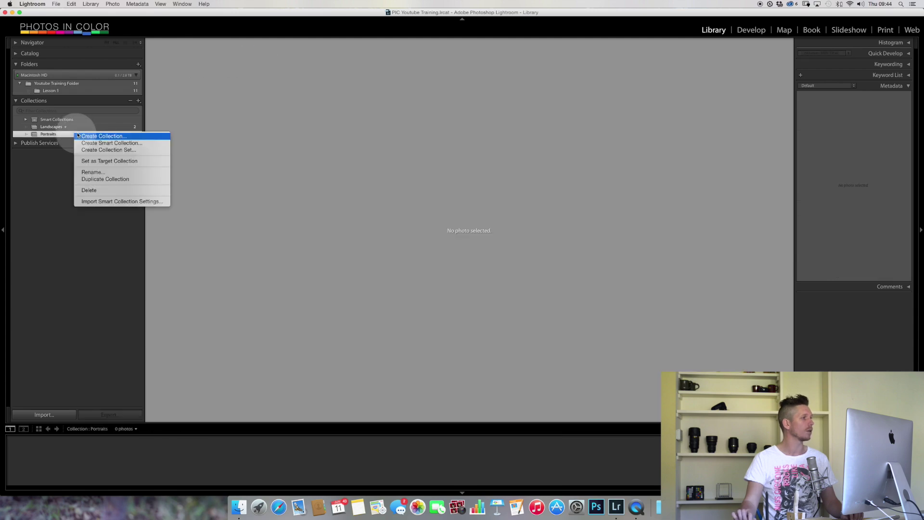
# - Make Portraits the target collection and add the man-by-palm and dancer-on-bridge photos
pyautogui.click(103, 161)
pyautogui.click(72, 91)
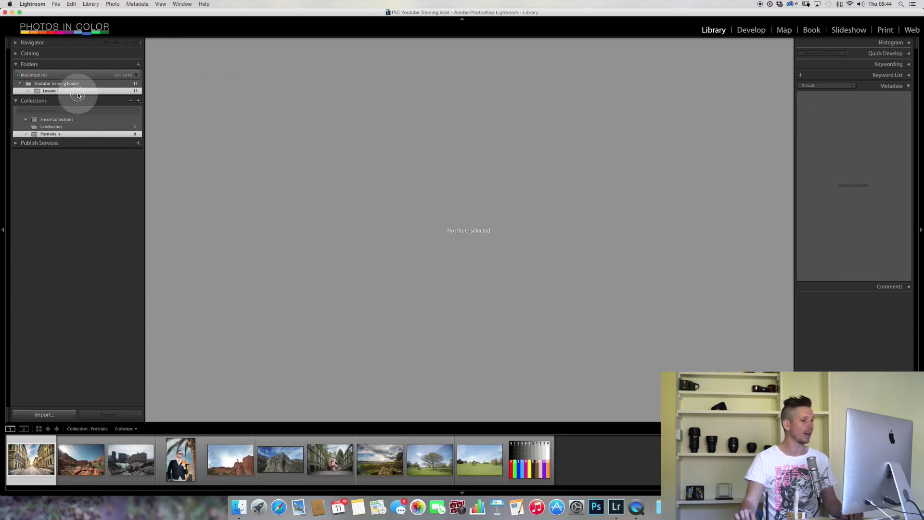
pyautogui.click(185, 456)
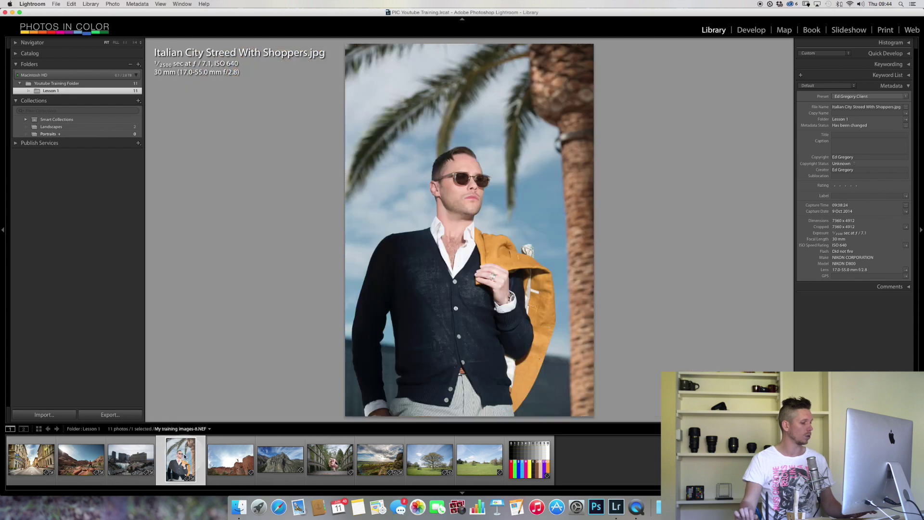
pyautogui.press('b')
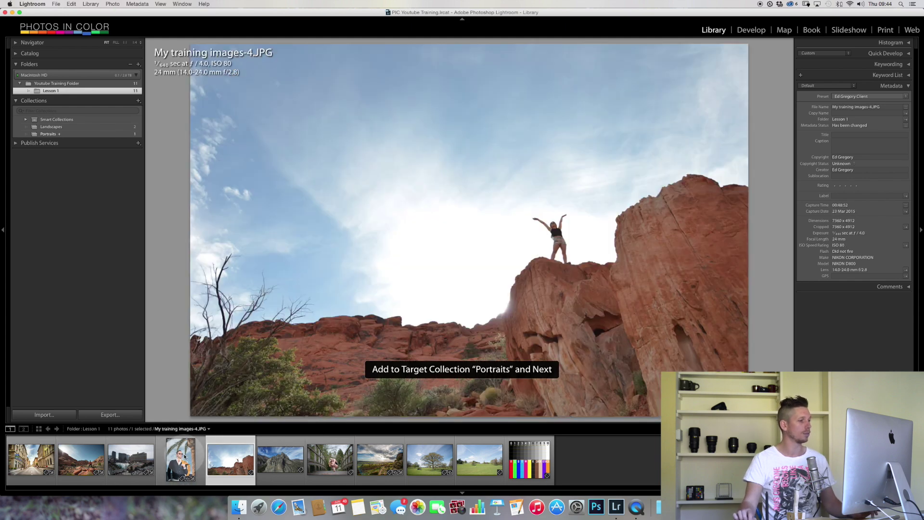
pyautogui.click(337, 456)
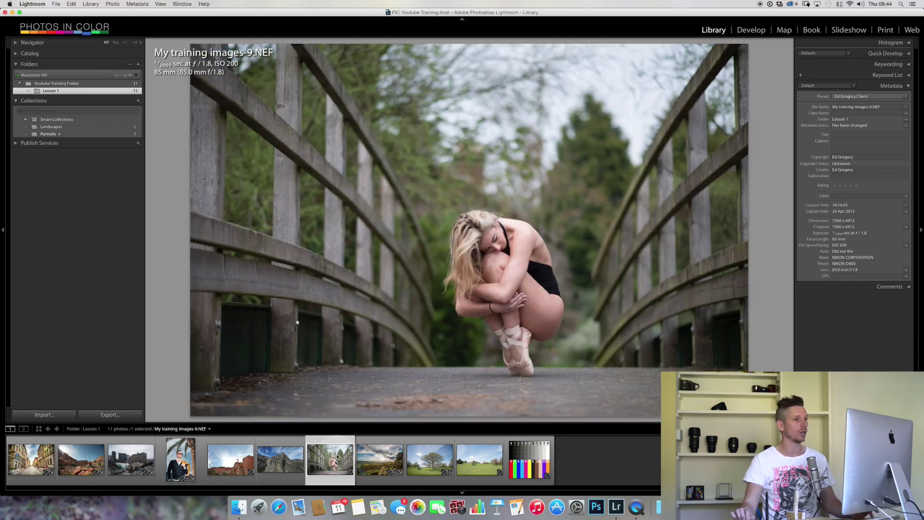
pyautogui.press('b')
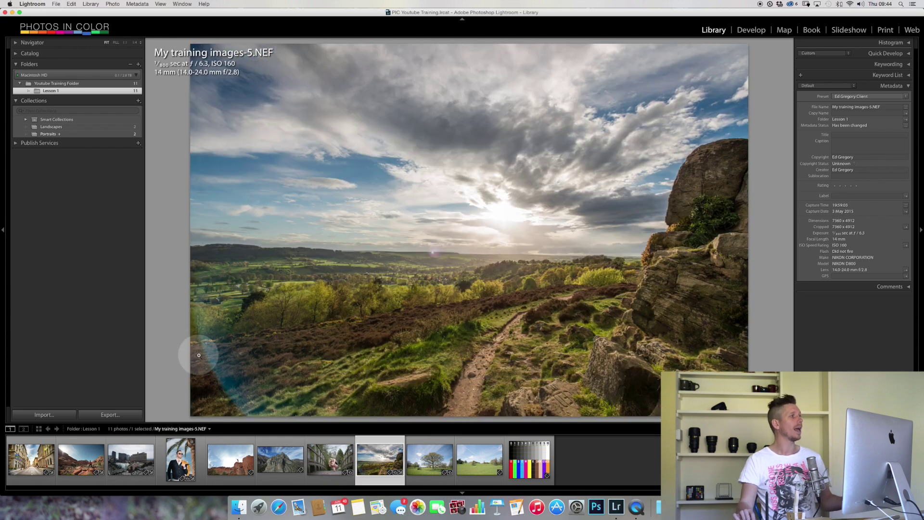
# - Browse the photos in Lesson 1, Landscapes and Portraits to verify their contents
pyautogui.click(183, 453)
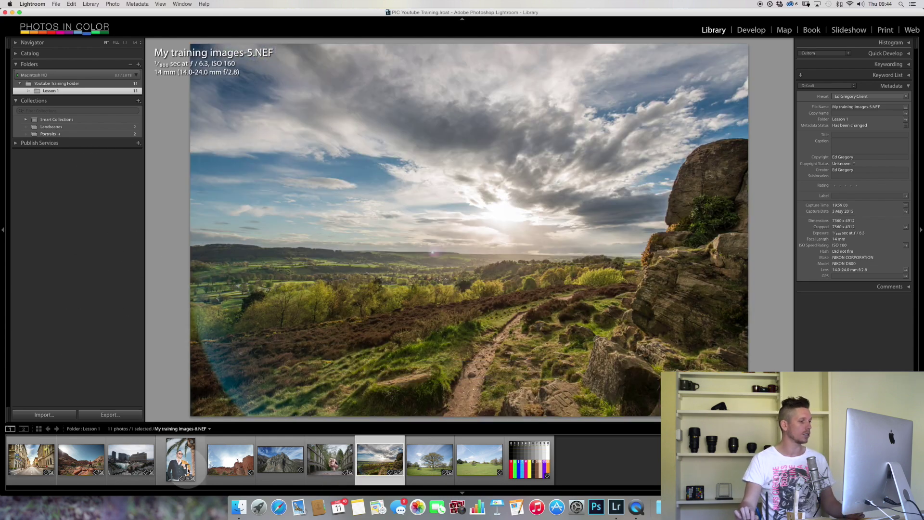
pyautogui.press('Right')
pyautogui.press('Right')
pyautogui.press('Right')
pyautogui.press('Right')
pyautogui.press('Right')
pyautogui.press('Right')
pyautogui.press('Right')
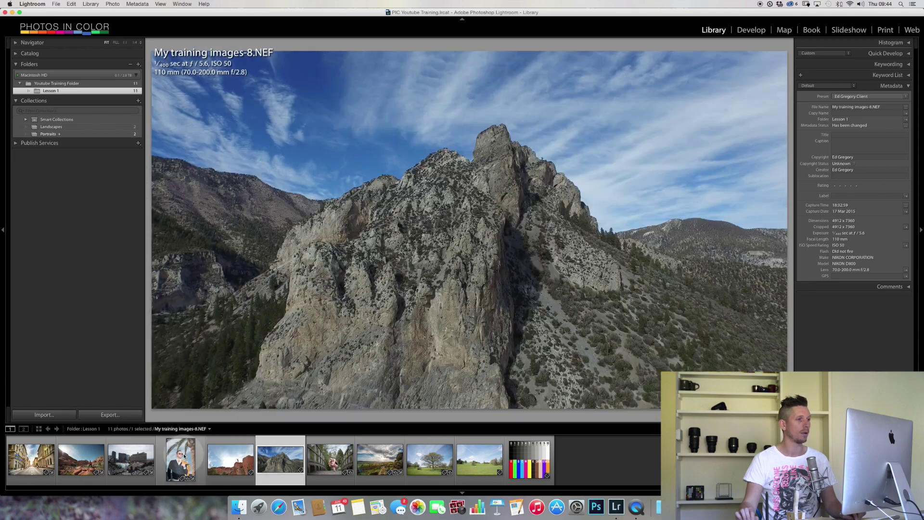
pyautogui.press('Left')
pyautogui.press('Left')
pyautogui.press('Left')
pyautogui.press('Left')
pyautogui.press('Left')
pyautogui.press('Left')
pyautogui.press('Left')
pyautogui.press('Left')
pyautogui.press('Left')
pyautogui.press('Left')
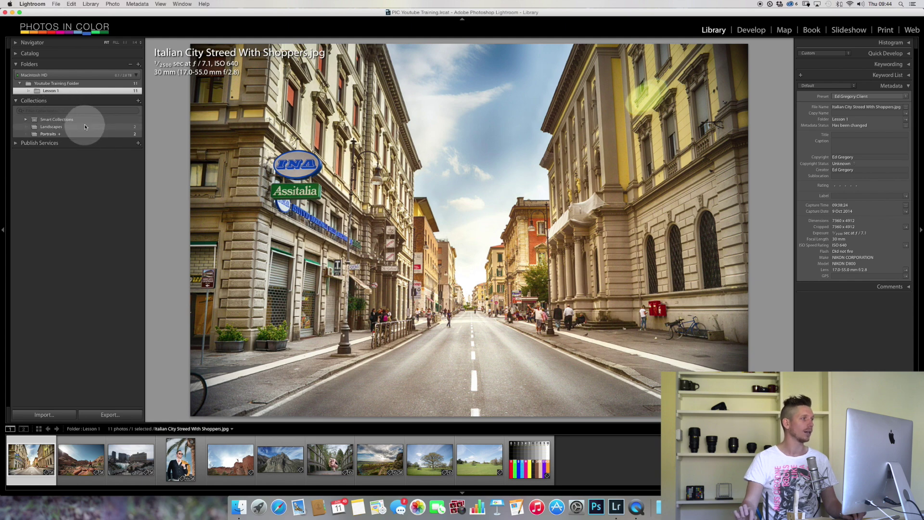
pyautogui.click(85, 126)
pyautogui.press('Right')
pyautogui.press('Left')
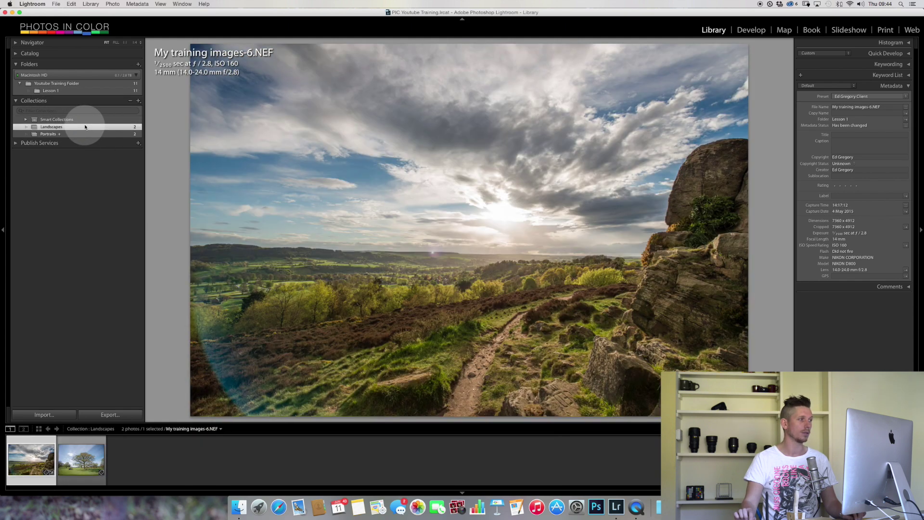
pyautogui.click(82, 133)
pyautogui.press('Right')
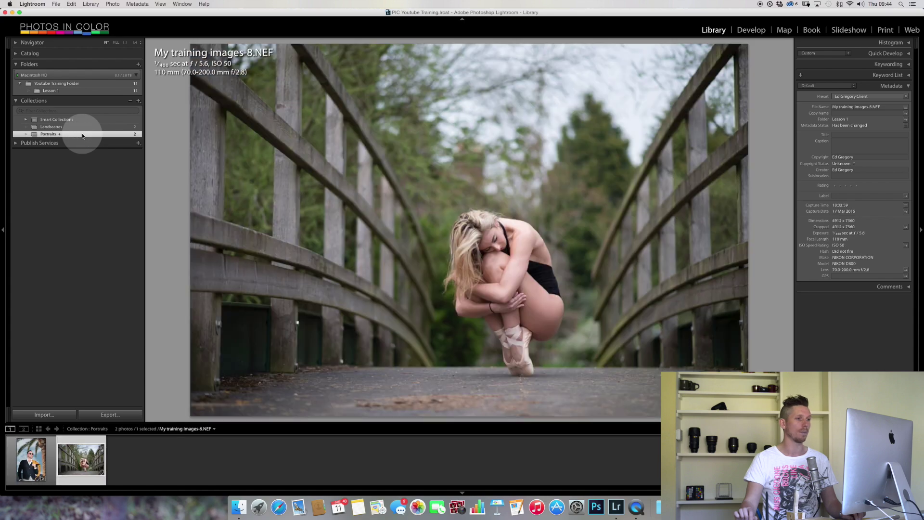
pyautogui.press('Left')
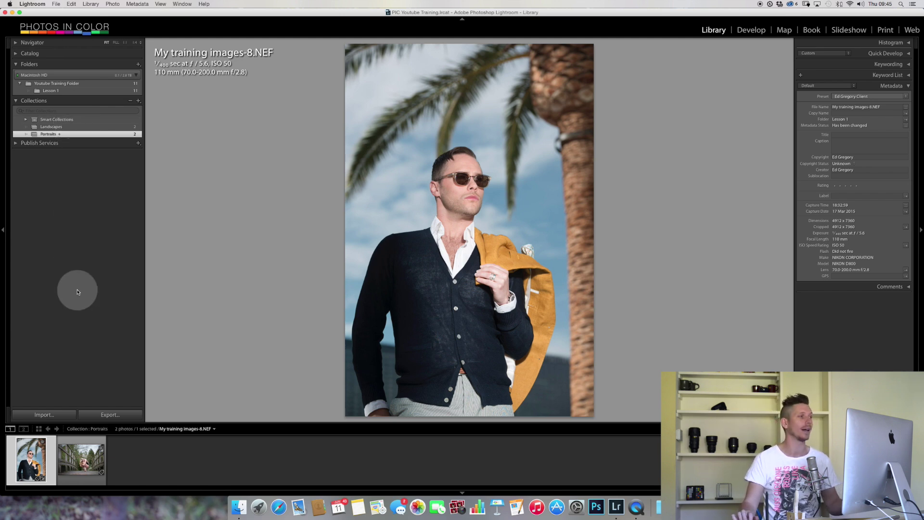
pyautogui.click(138, 101)
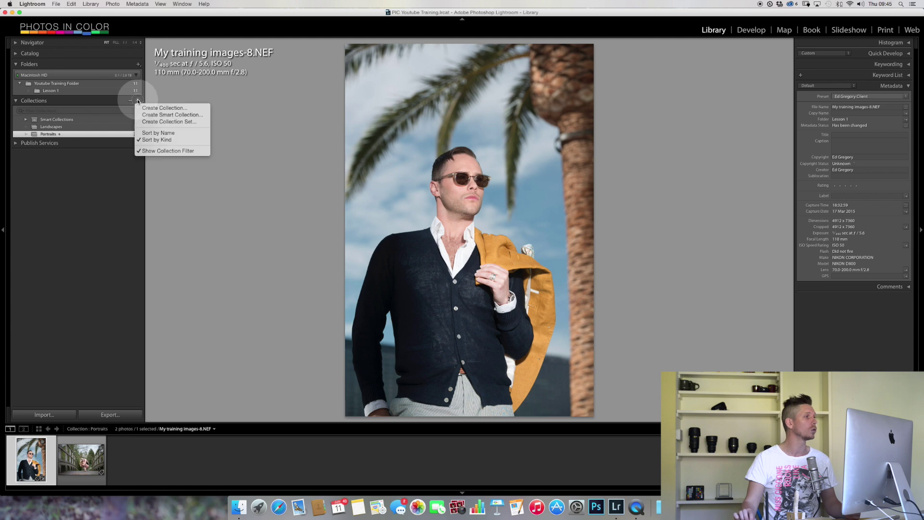
# - Create a Portfolio collection set and move Landscapes and Portraits into it
pyautogui.click(173, 122)
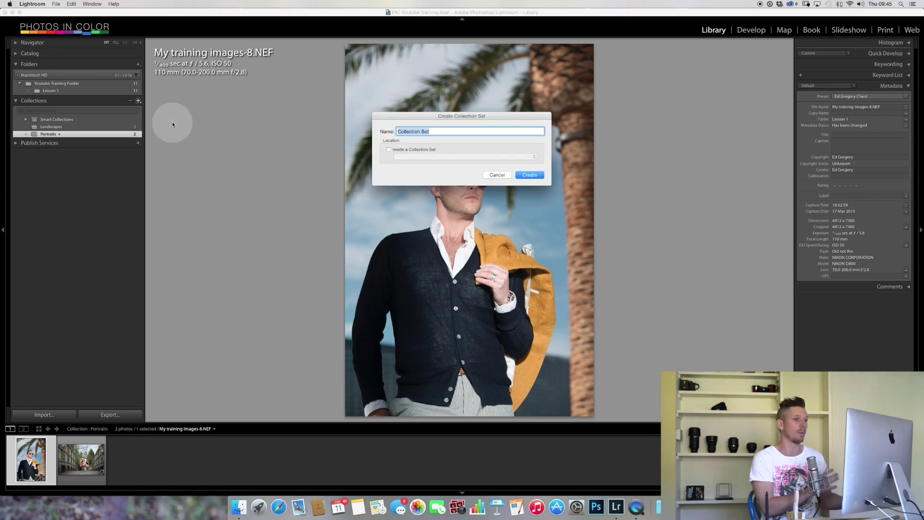
pyautogui.write('Portfolio')
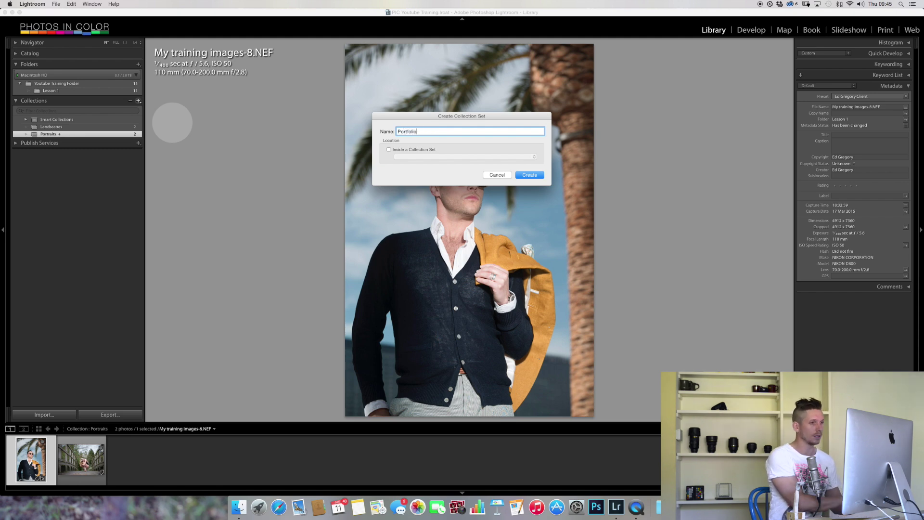
pyautogui.press('Return')
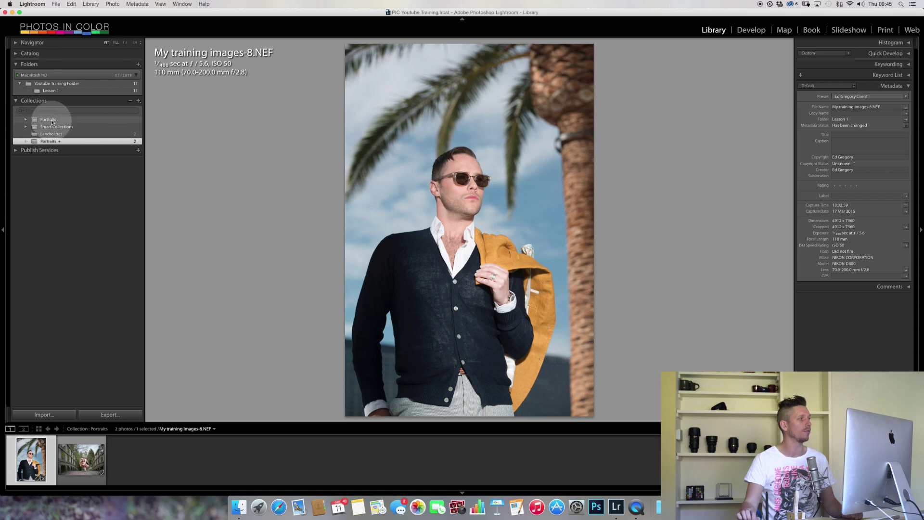
pyautogui.moveTo(50, 134)
pyautogui.mouseDown()
pyautogui.moveTo(52, 144)
pyautogui.moveTo(51, 120)
pyautogui.mouseUp()
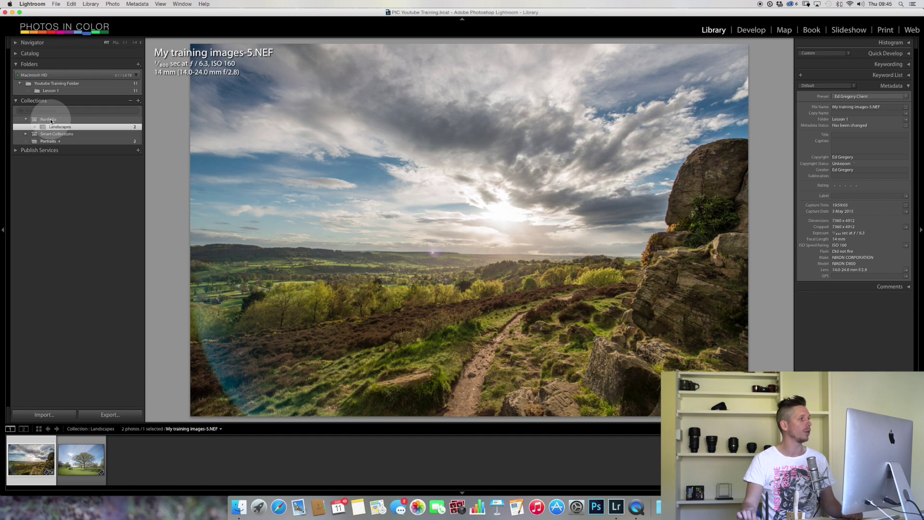
pyautogui.moveTo(51, 142); pyautogui.dragTo(49, 120)
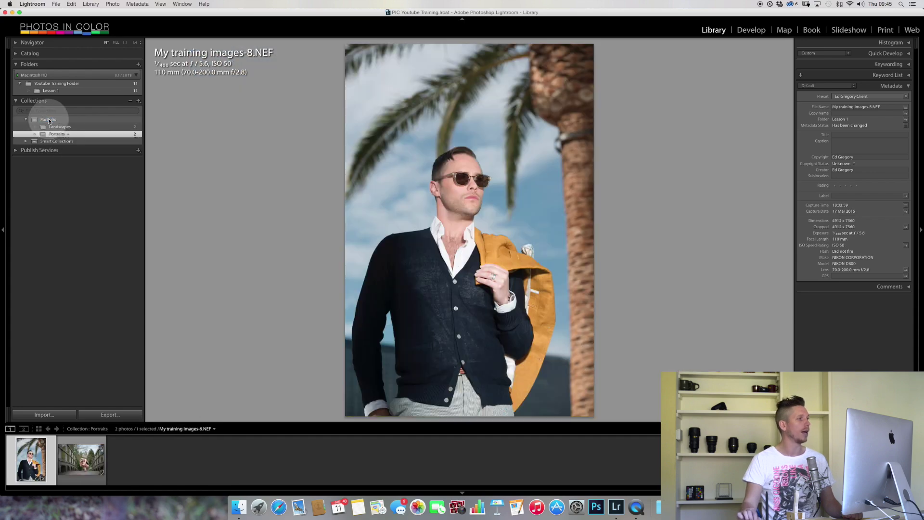
# - Collapse and re-expand Portfolio, then view Landscapes and Portraits inside it
pyautogui.click(29, 120)
pyautogui.click(26, 119)
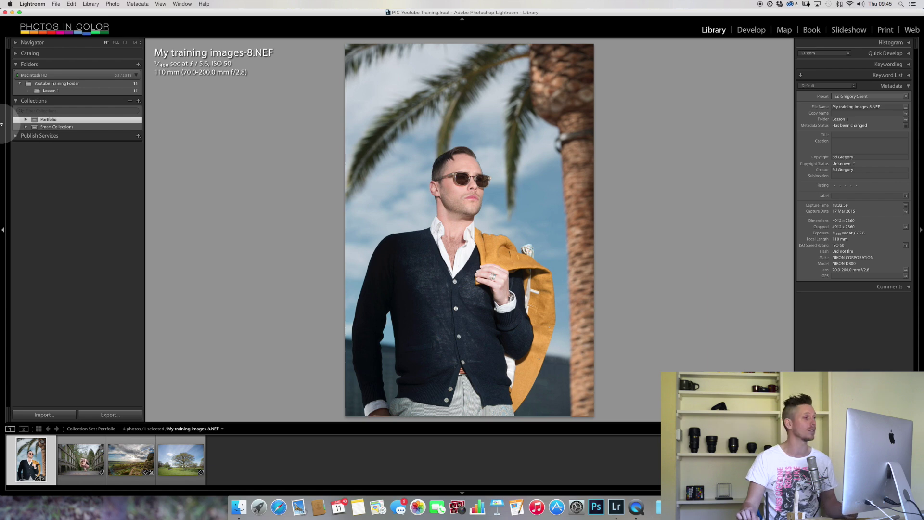
pyautogui.click(26, 119)
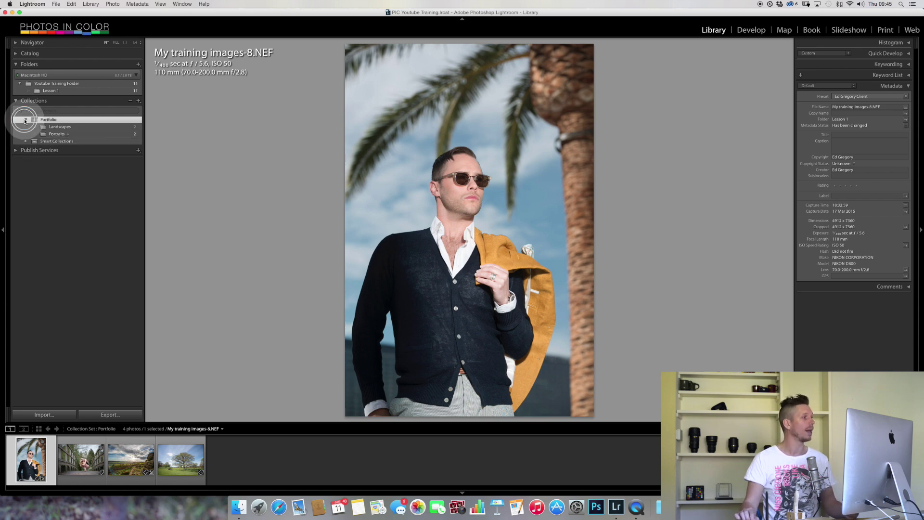
pyautogui.click(57, 127)
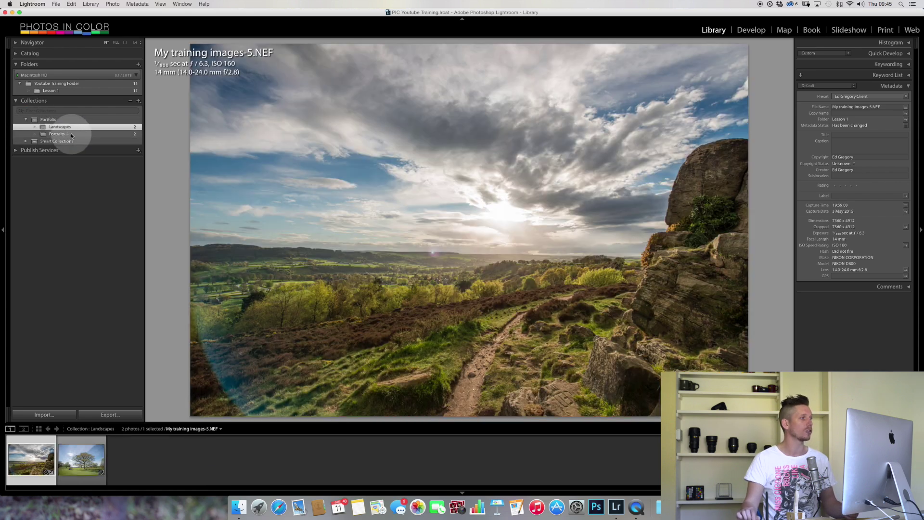
pyautogui.click(71, 134)
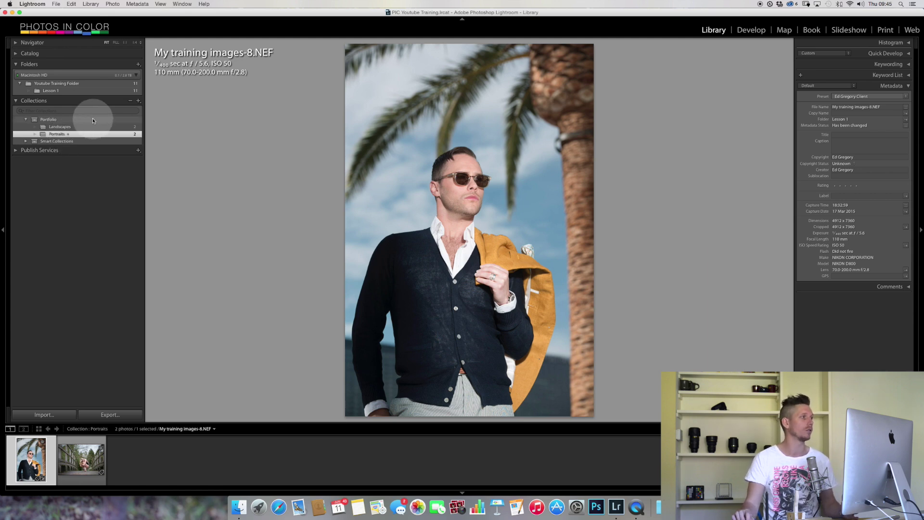
# - Bring up the Collections panel's options for a new collection, smart collection or set
pyautogui.click(138, 101)
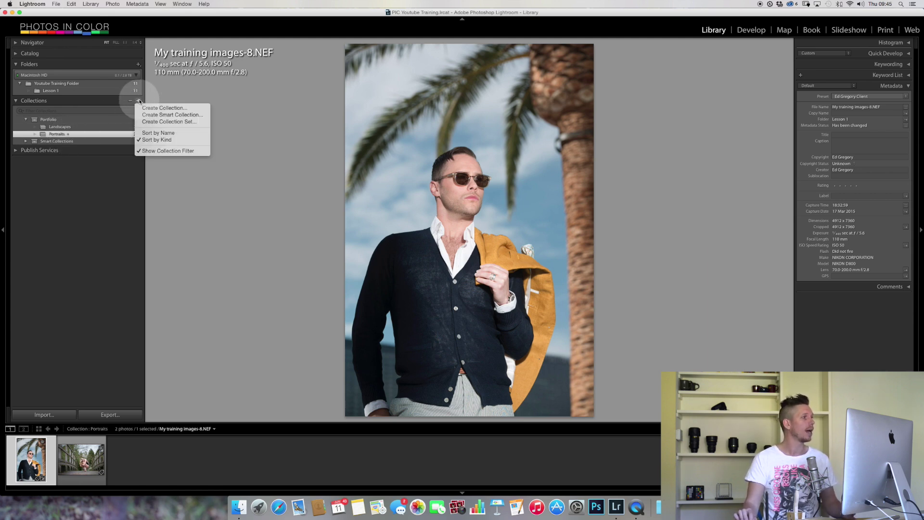
# - Start a smart collection named '5 Stars' placed inside the Portfolio set
pyautogui.click(165, 116)
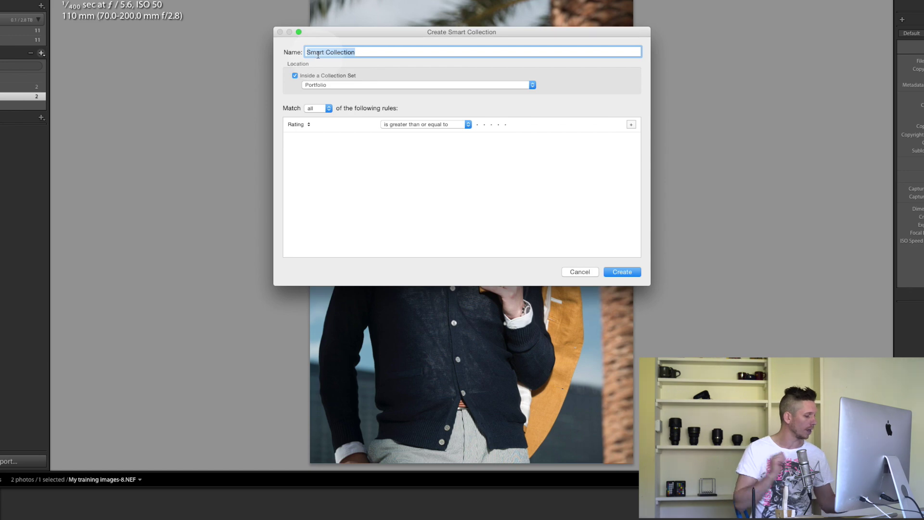
pyautogui.write('5 Stars')
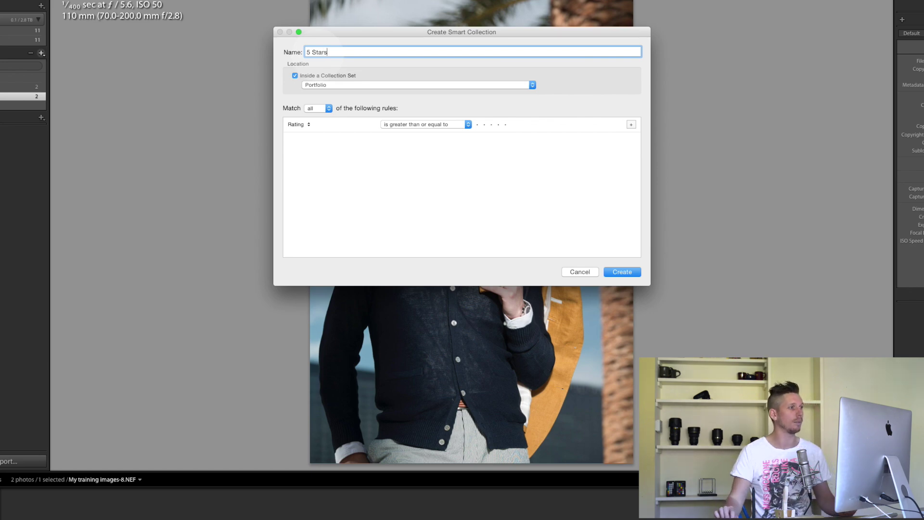
pyautogui.click(367, 155)
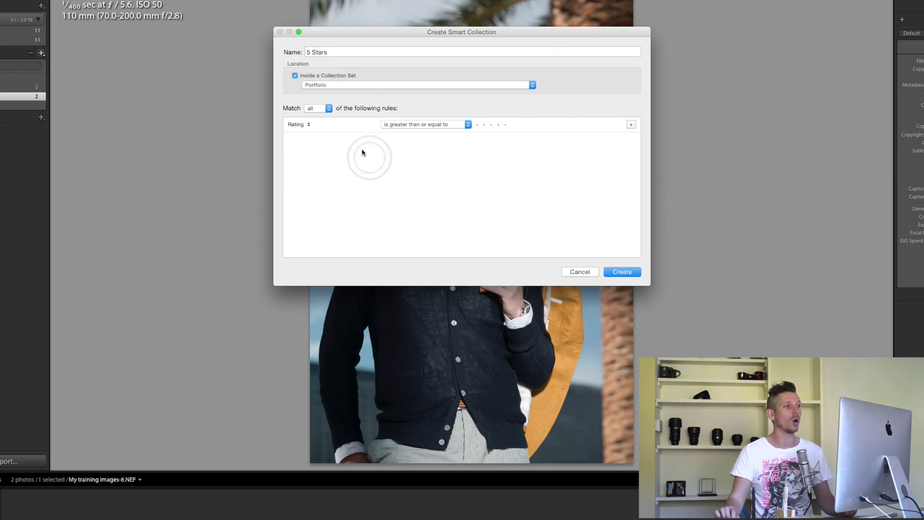
pyautogui.click(322, 112)
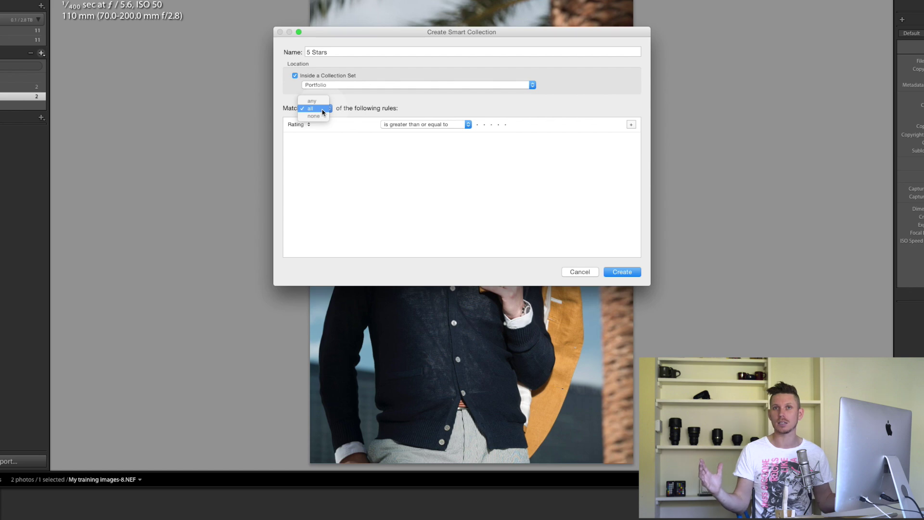
pyautogui.click(323, 111)
pyautogui.click(305, 125)
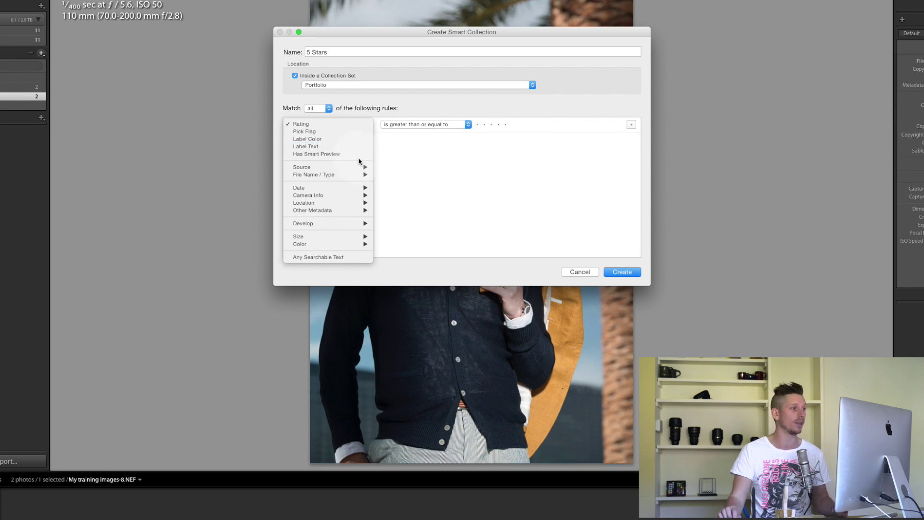
pyautogui.moveTo(358, 170)
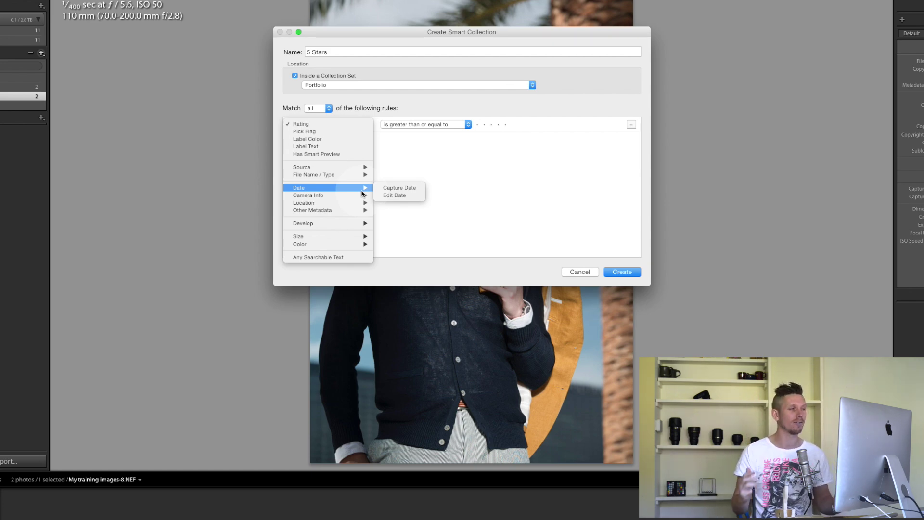
pyautogui.click(482, 183)
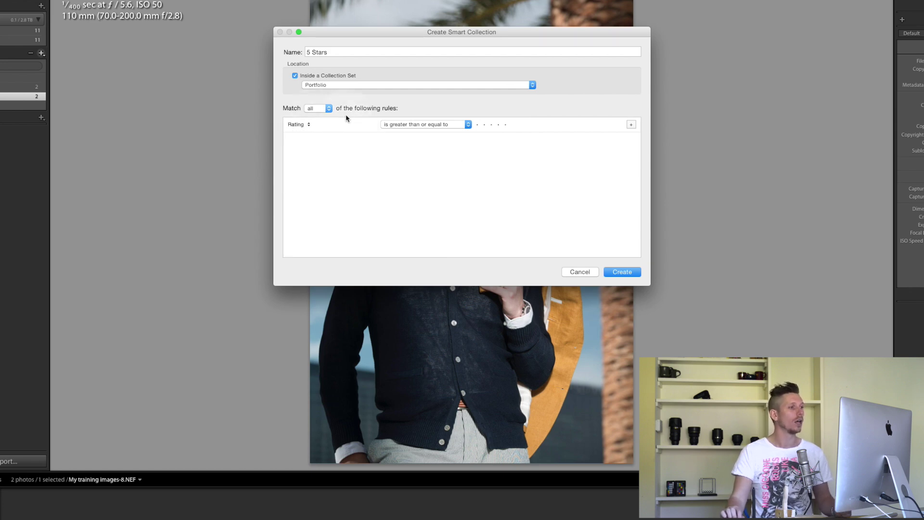
# - Set the rating rule to greater than or equal to five stars
pyautogui.click(414, 125)
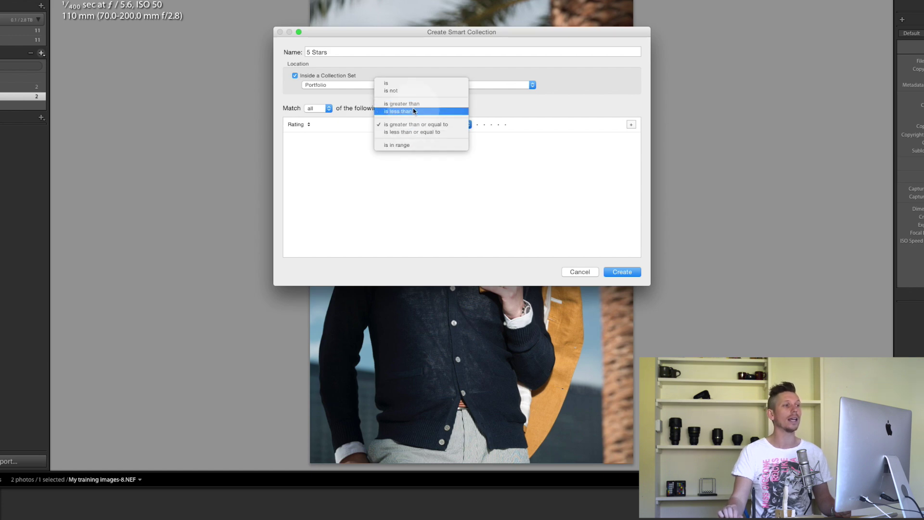
pyautogui.click(414, 125)
pyautogui.click(505, 126)
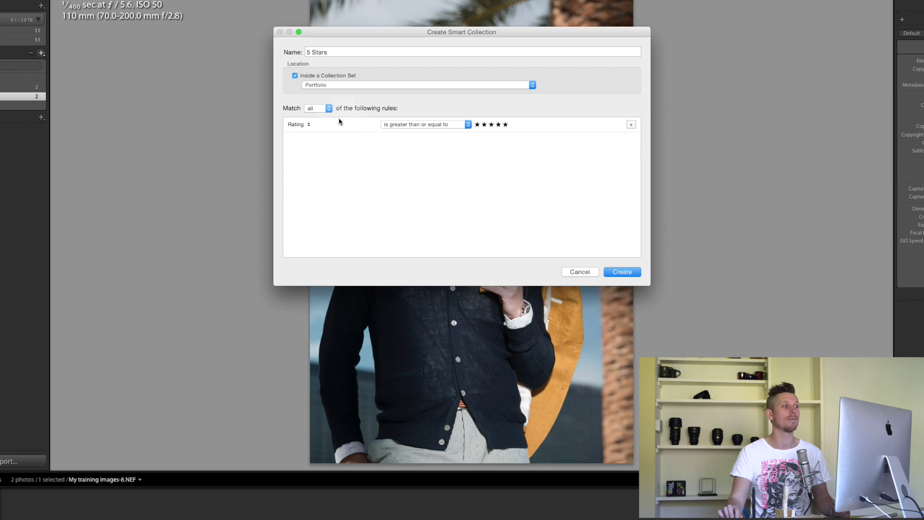
pyautogui.click(319, 108)
pyautogui.click(348, 98)
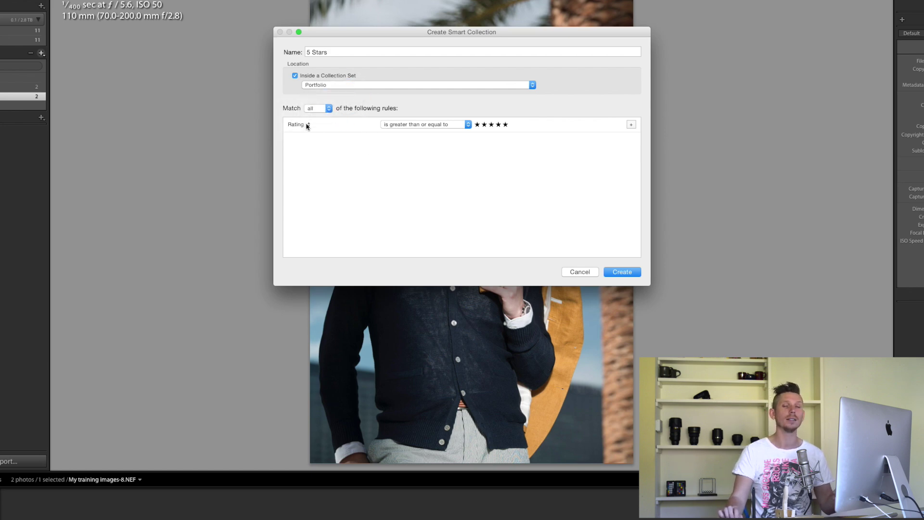
# - Add and remove a second rule, then create the 5 Stars smart collection
pyautogui.click(631, 124)
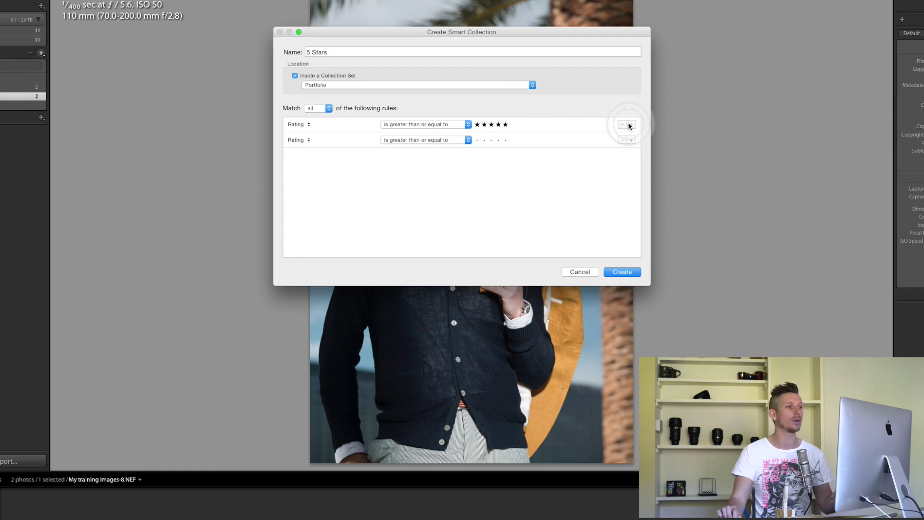
pyautogui.click(304, 143)
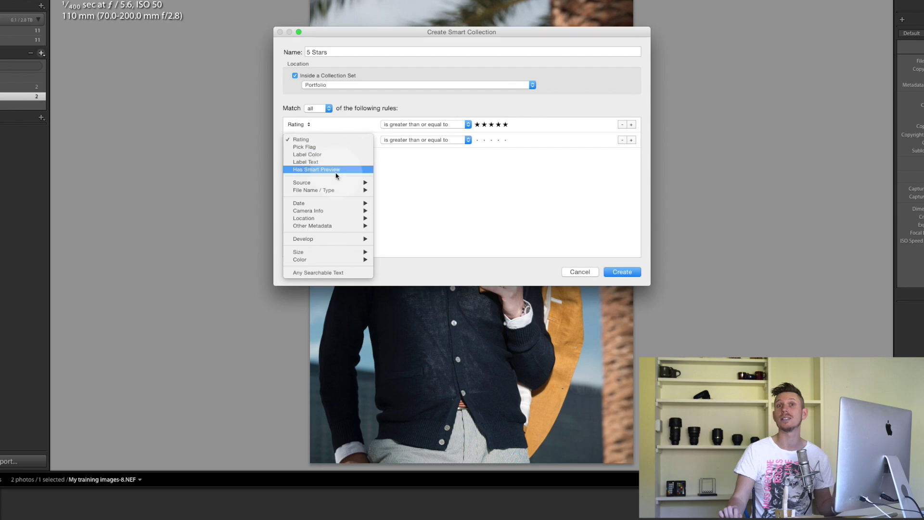
pyautogui.click(503, 203)
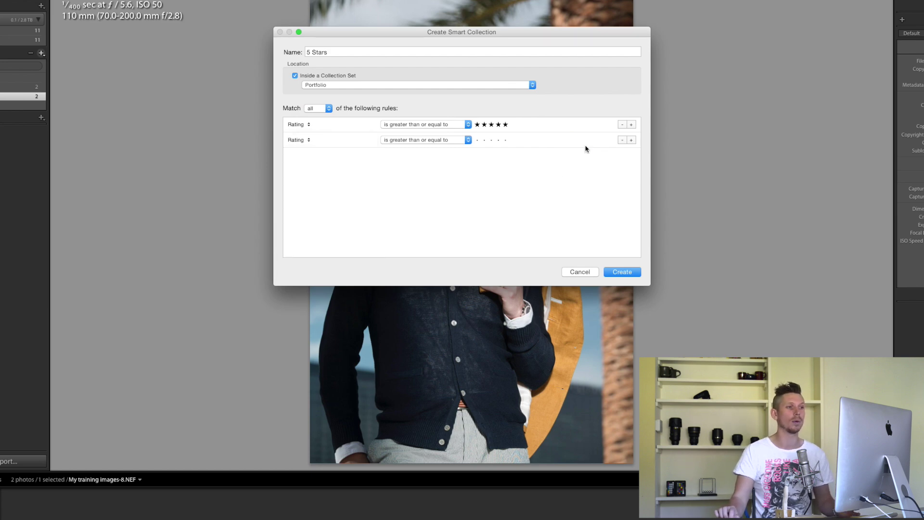
pyautogui.click(622, 140)
pyautogui.click(630, 272)
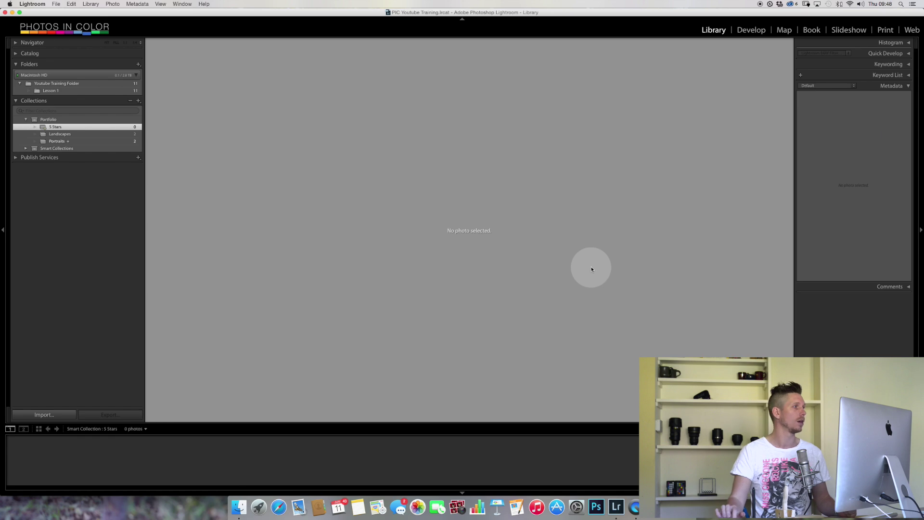
# - Rate the Lesson 1 desert rocks photo five stars and confirm it appears in 5 Stars
pyautogui.click(41, 92)
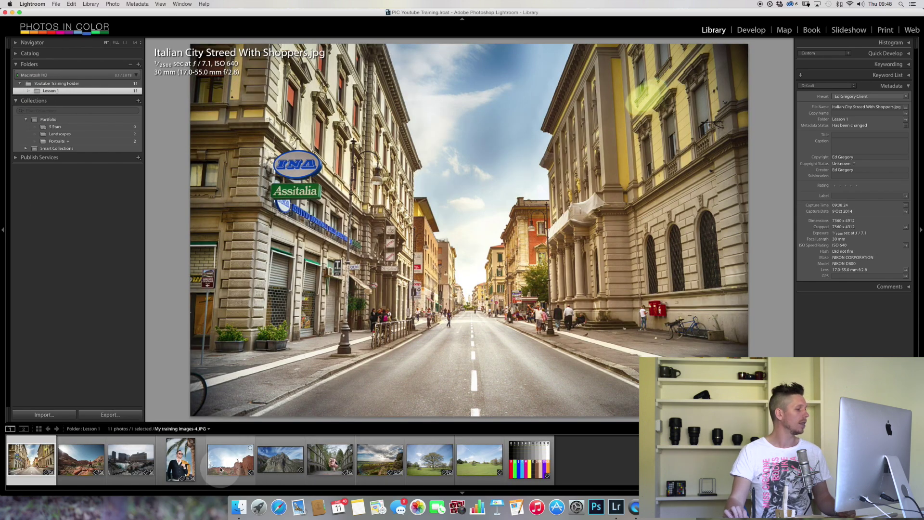
pyautogui.click(95, 470)
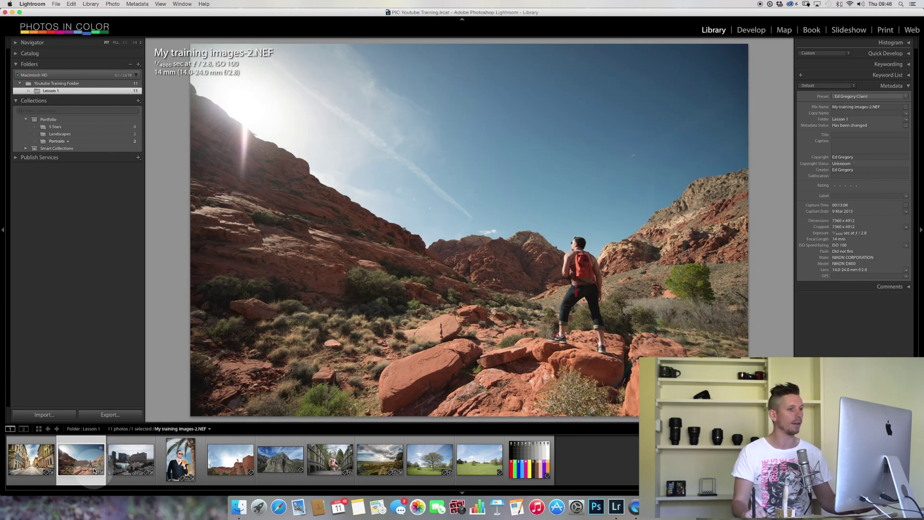
pyautogui.press('5')
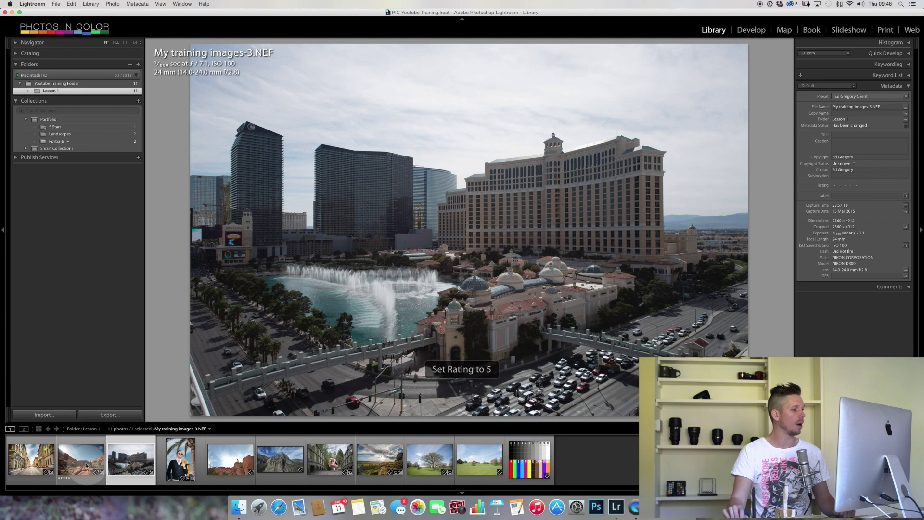
pyautogui.click(87, 465)
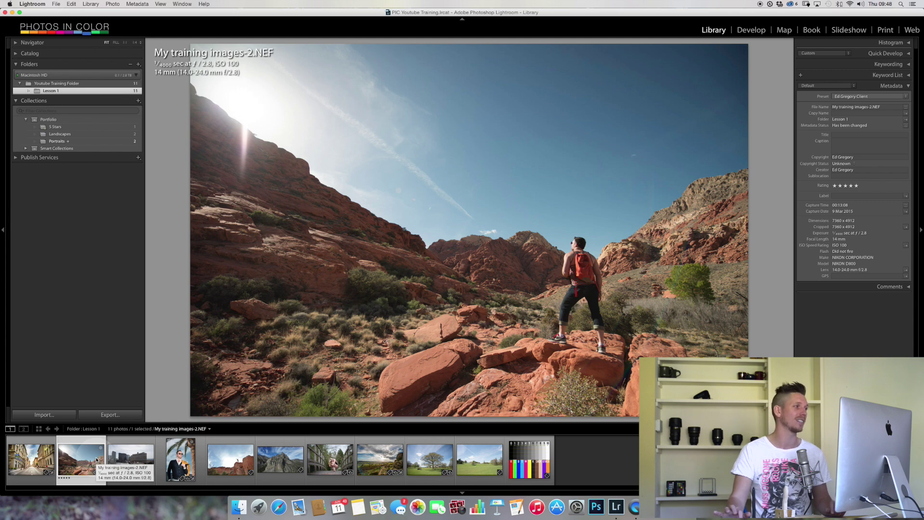
pyautogui.click(80, 127)
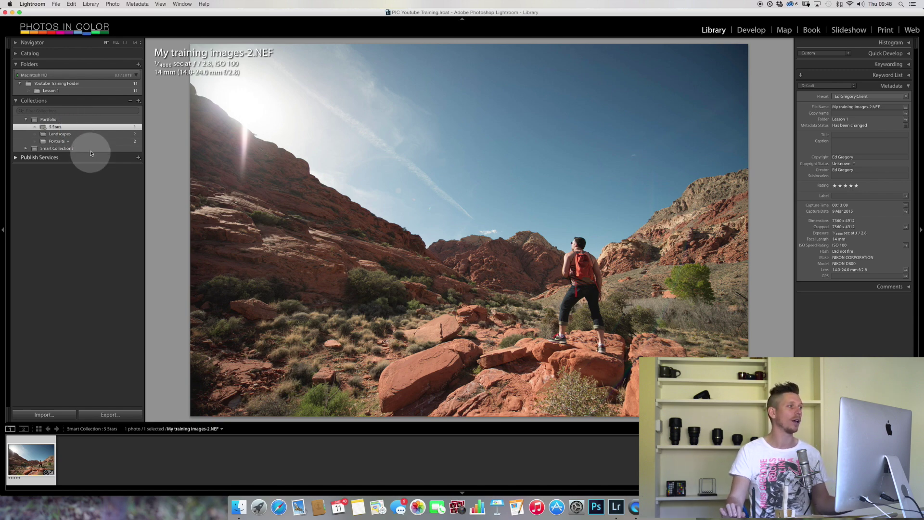
# - Rate the tree landscape photo in Landscapes five stars
pyautogui.click(89, 134)
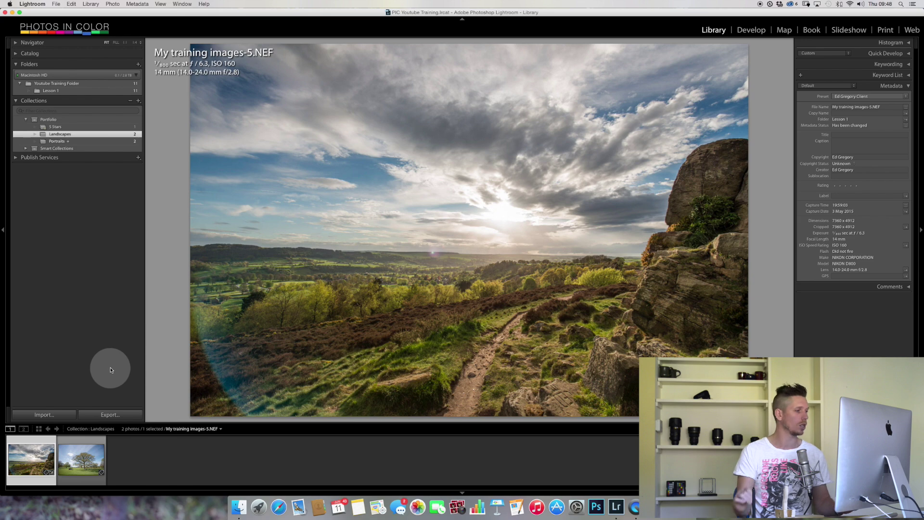
pyautogui.press('Right')
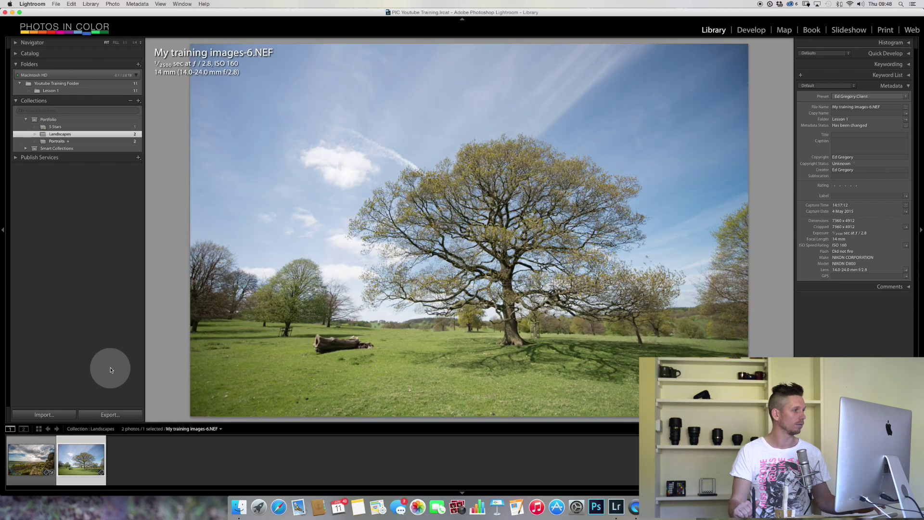
pyautogui.press('5')
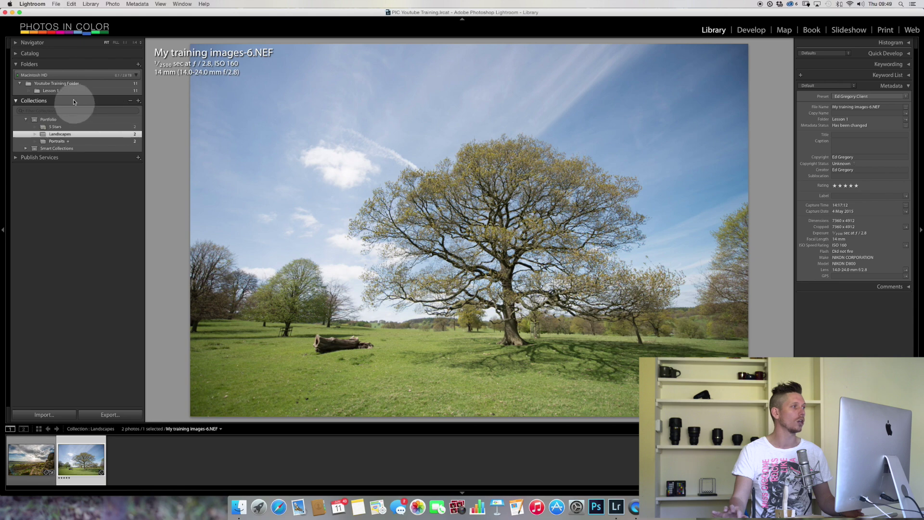
# - Browse the two five-star photos now in the 5 Stars collection
pyautogui.click(70, 127)
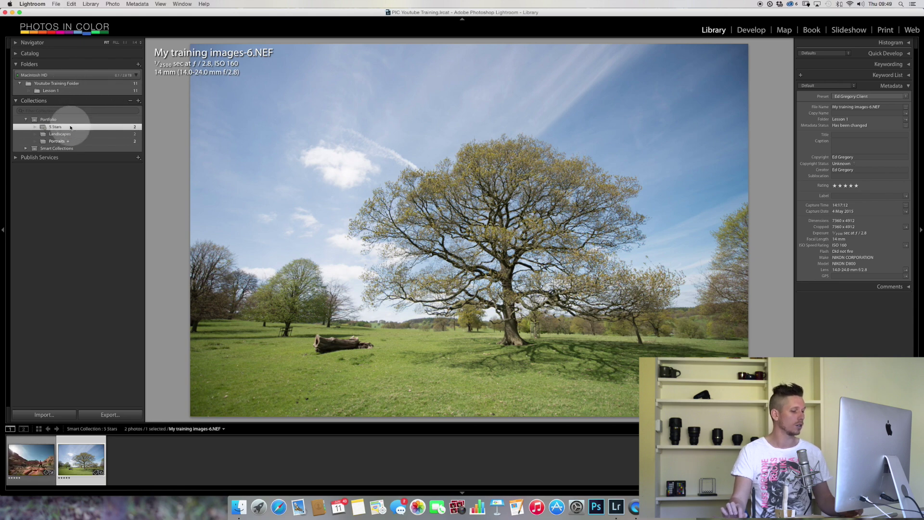
pyautogui.click(41, 374)
pyautogui.press('Right')
pyautogui.press('Left')
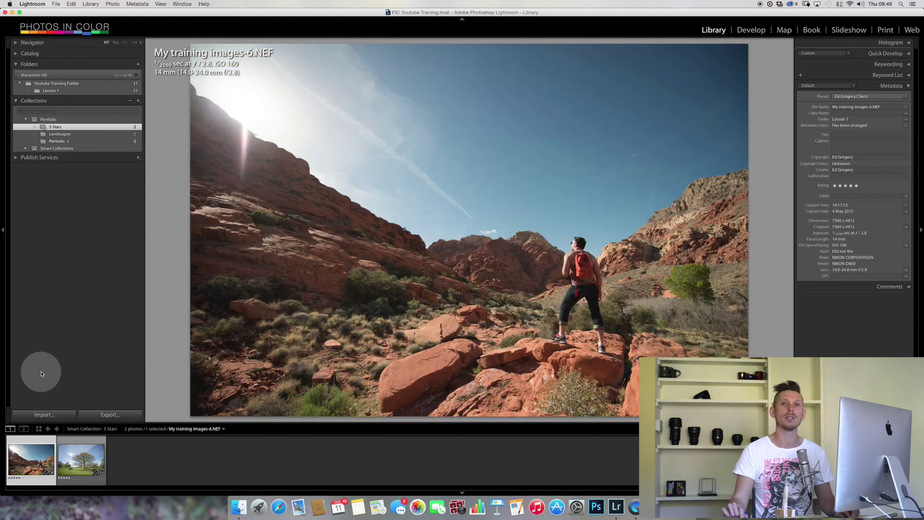
pyautogui.press('Right')
pyautogui.press('Left')
pyautogui.press('Right')
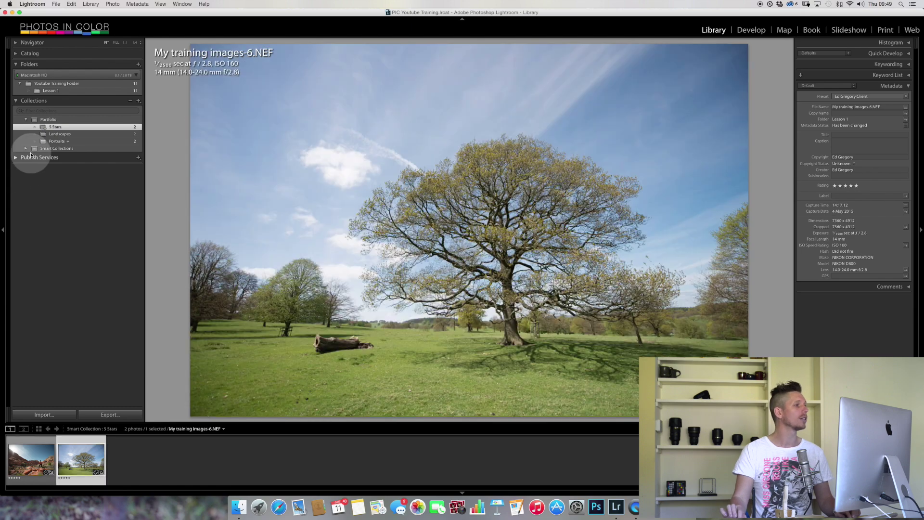
# - Rate the ballet bridge portrait four stars and confirm 5 Stars still holds two photos
pyautogui.click(55, 141)
pyautogui.press('Right')
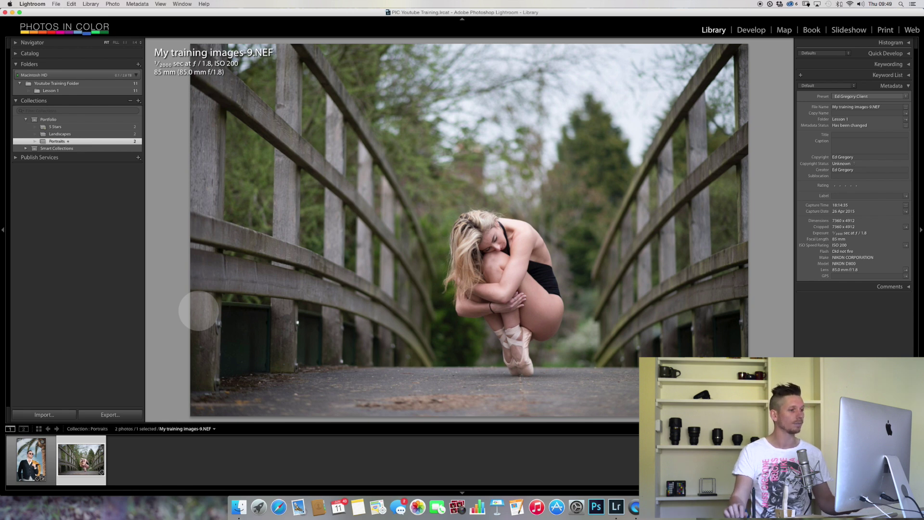
pyautogui.press('4')
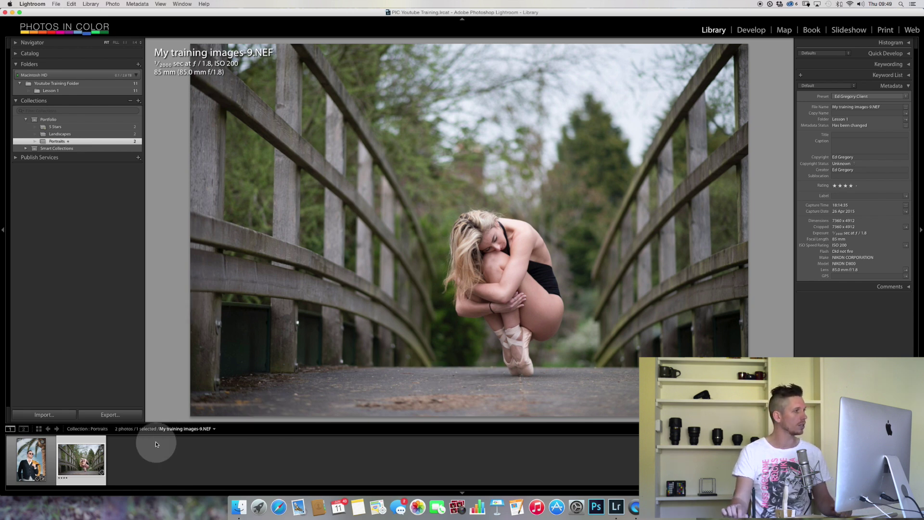
pyautogui.click(85, 126)
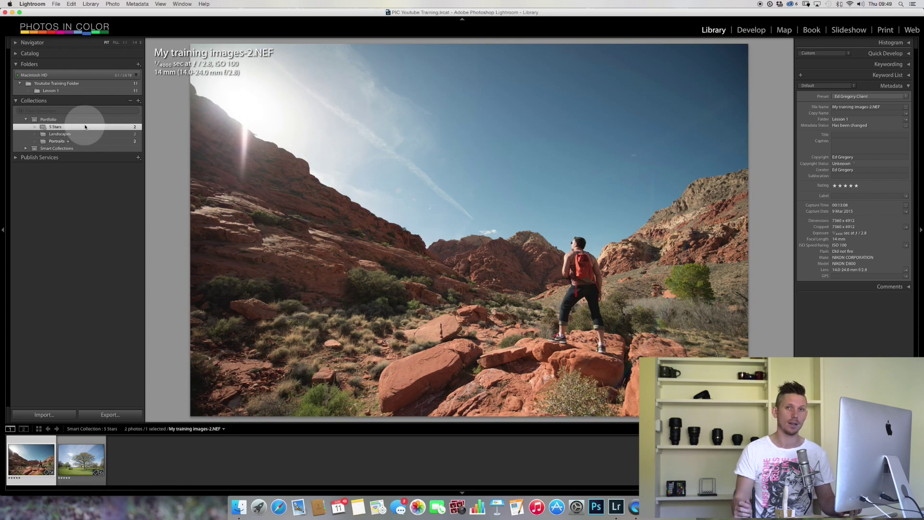
pyautogui.press('Right')
pyautogui.press('Left')
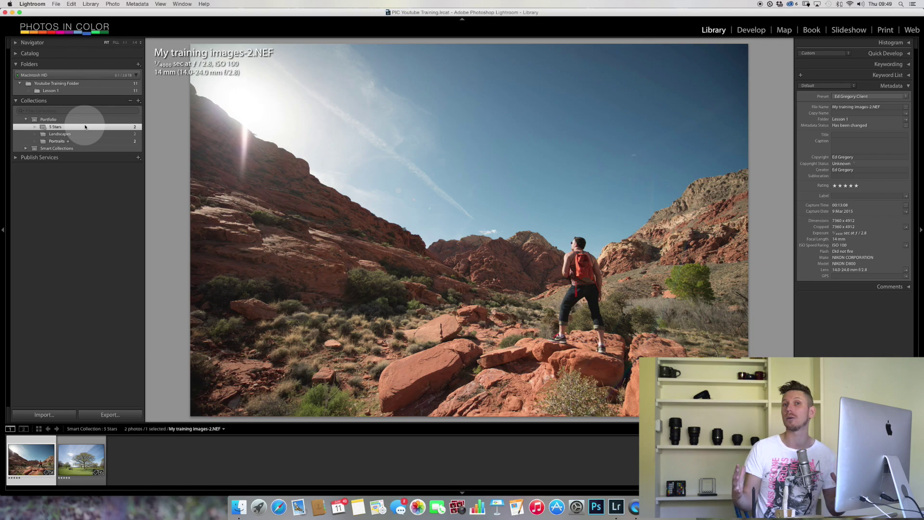